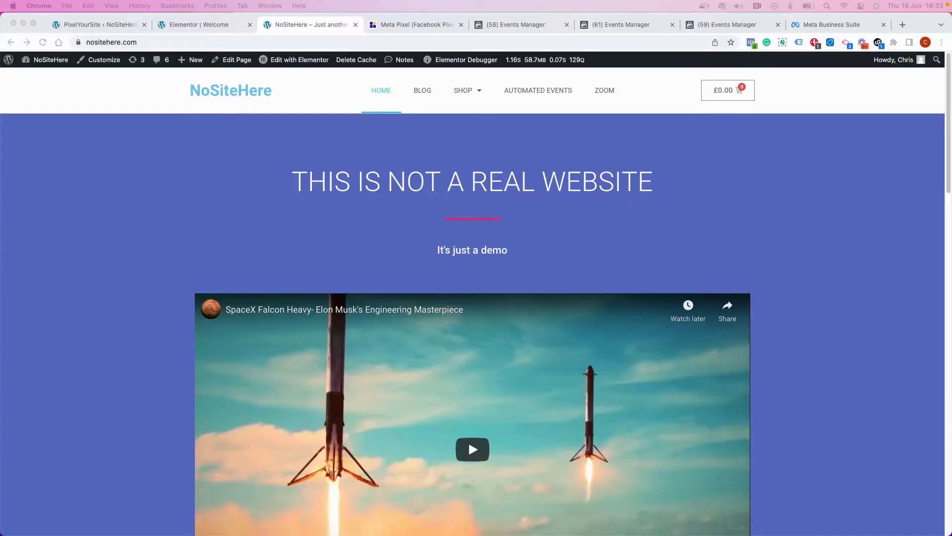
# Start playing the SpaceX video on the NoSiteHere demo page
pyautogui.click(416, 176)
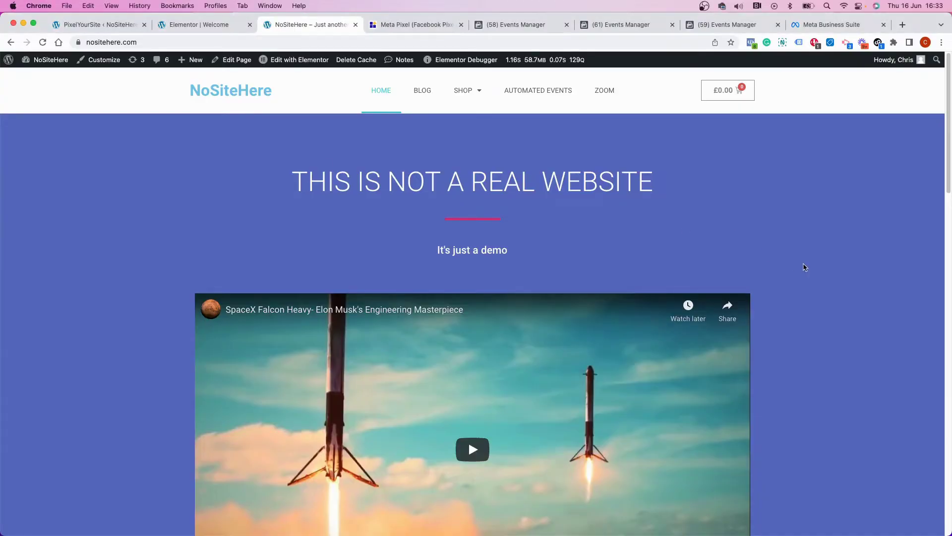
pyautogui.scroll(-1, 804, 267)
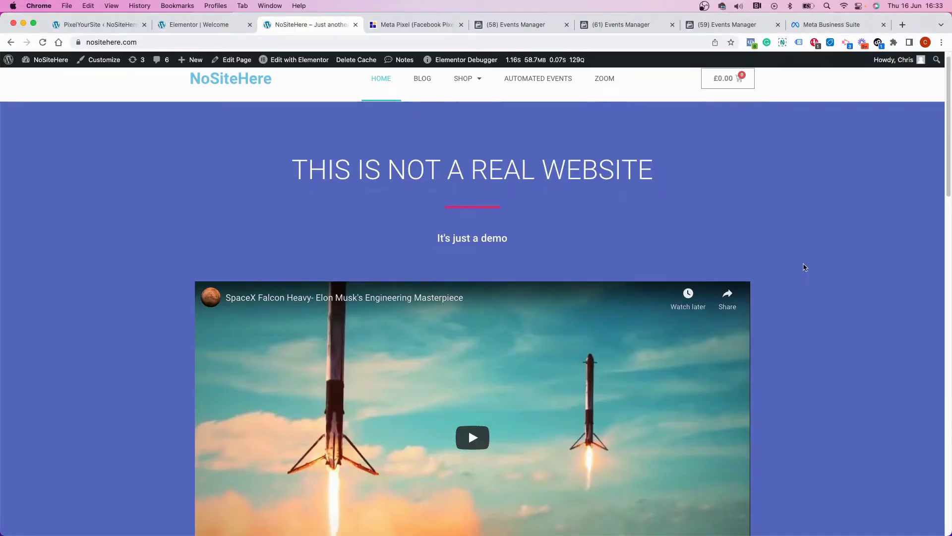
pyautogui.scroll(-3, 805, 267)
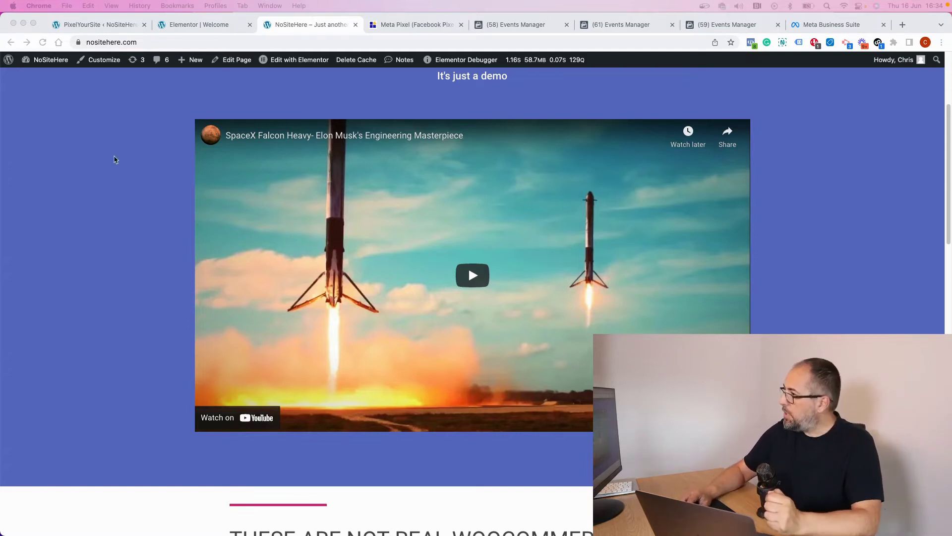
pyautogui.click(114, 158)
pyautogui.scroll(1, 107, 165)
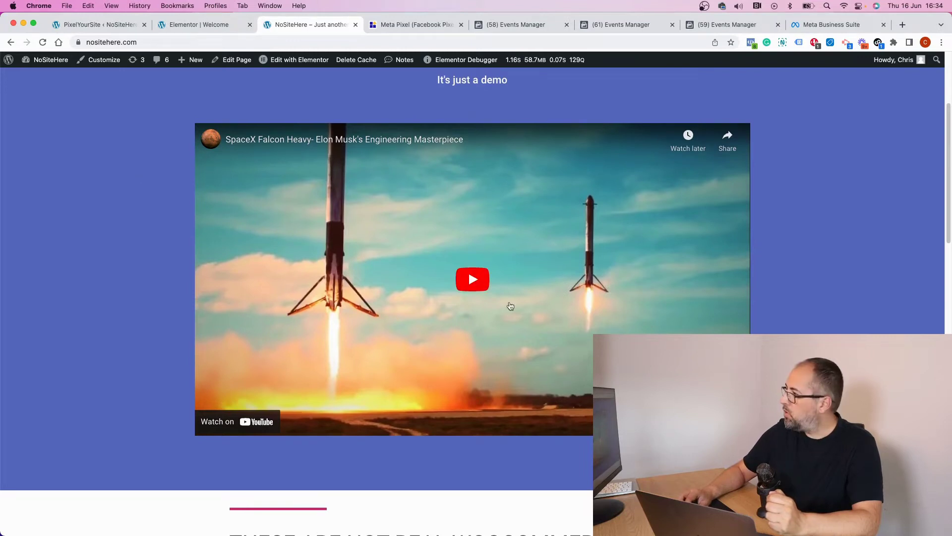
pyautogui.click(476, 282)
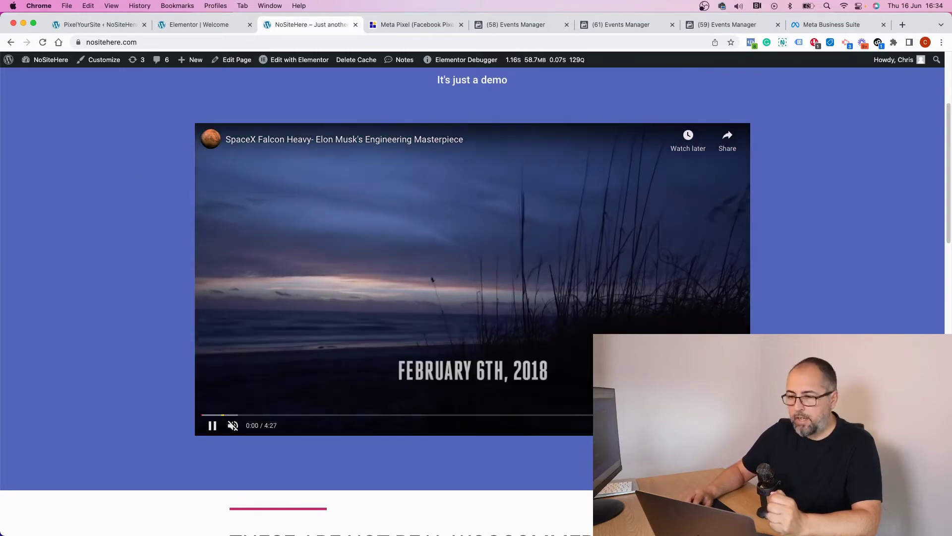
# Inspect the WatchVideo event parameters in Facebook Pixel Helper
pyautogui.click(751, 44)
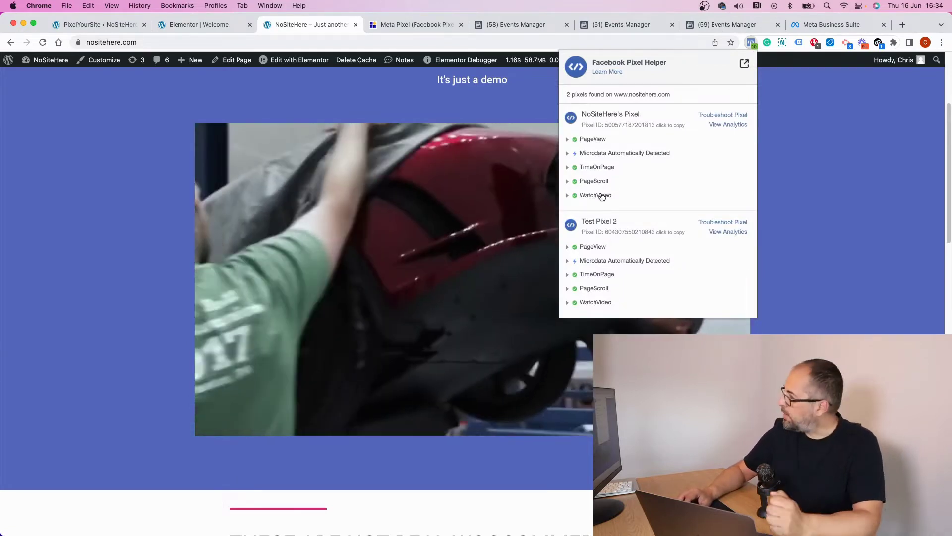
pyautogui.click(601, 195)
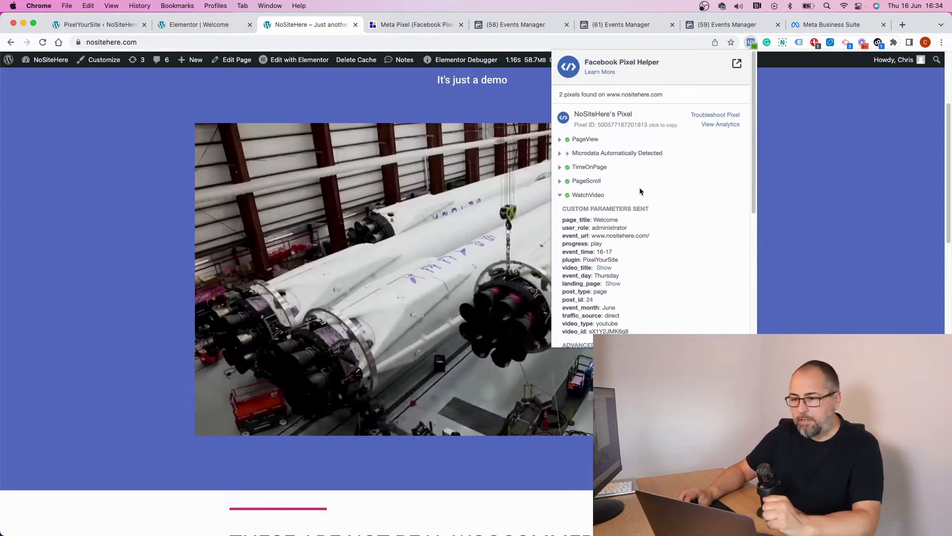
pyautogui.scroll(-1, 640, 190)
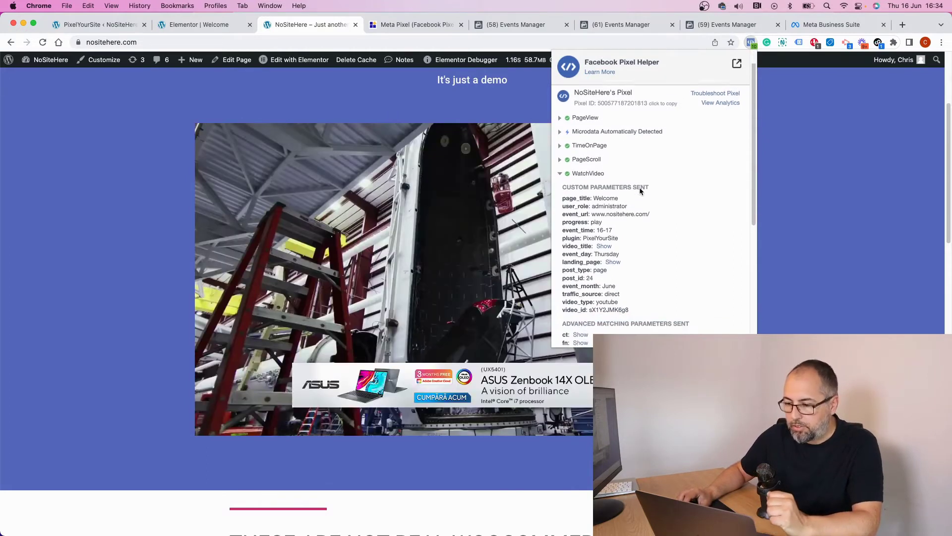
pyautogui.scroll(-1, 640, 191)
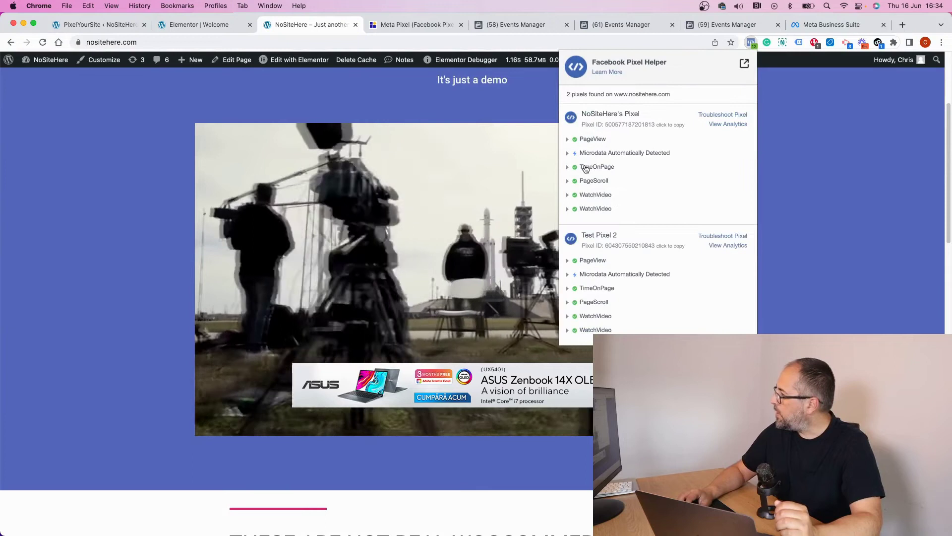
# Check the newer WatchVideo event's 10% progress and full Falcon Heavy title, then return to Events Manager
pyautogui.click(597, 207)
pyautogui.scroll(-1, 608, 204)
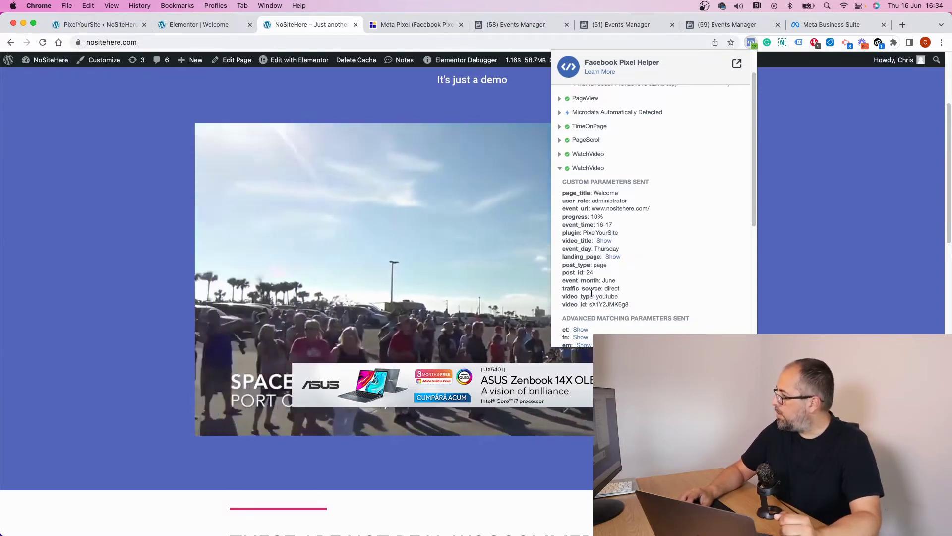
pyautogui.click(603, 241)
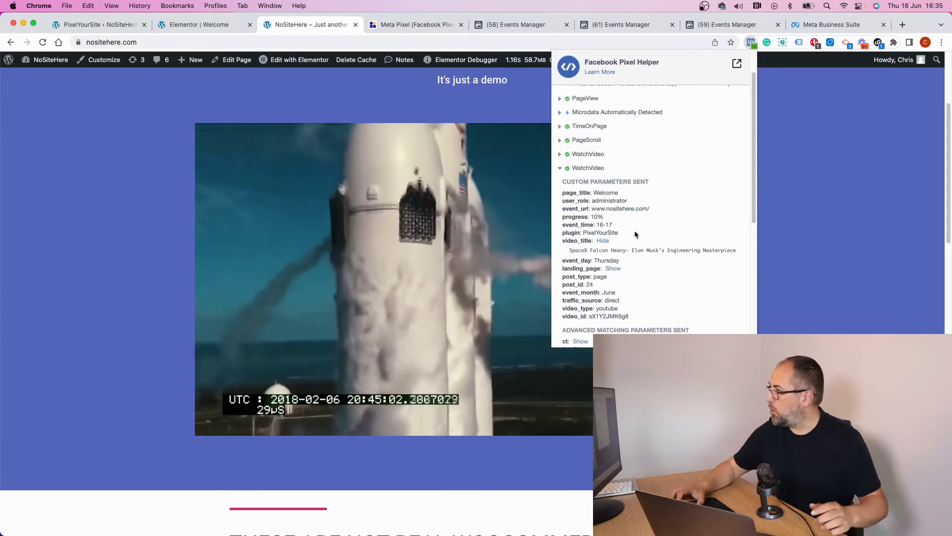
pyautogui.click(506, 25)
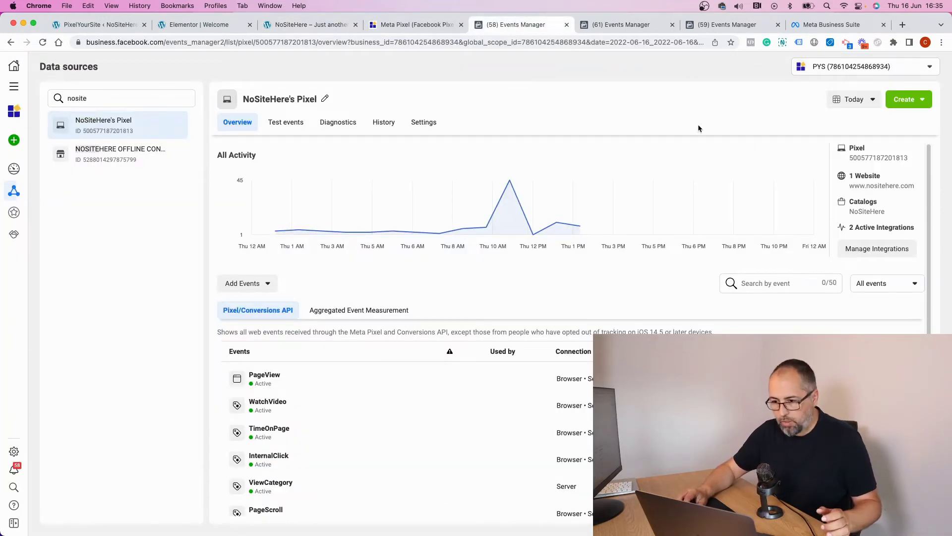
# Start a website Custom Audience from NoSiteHere's Pixel using the Minimal ad account
pyautogui.click(900, 106)
pyautogui.click(625, 97)
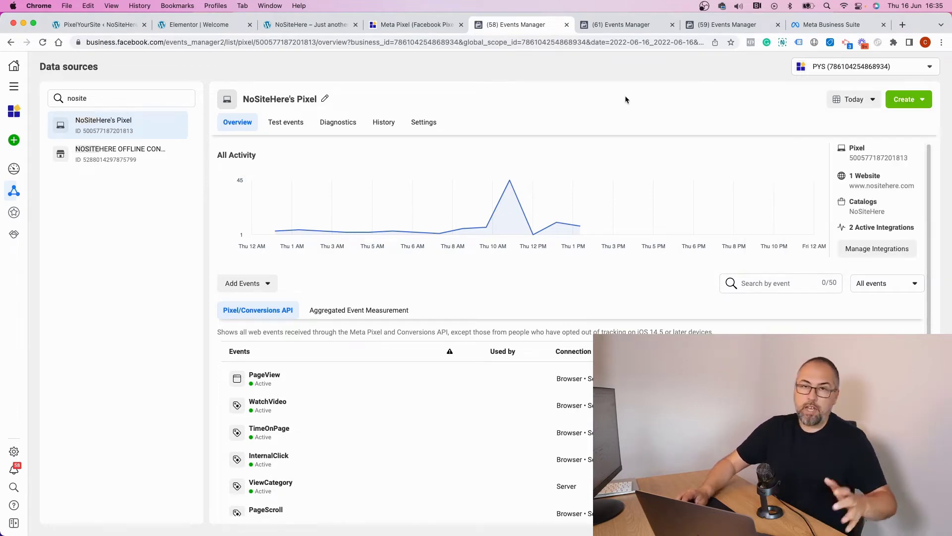
pyautogui.click(909, 107)
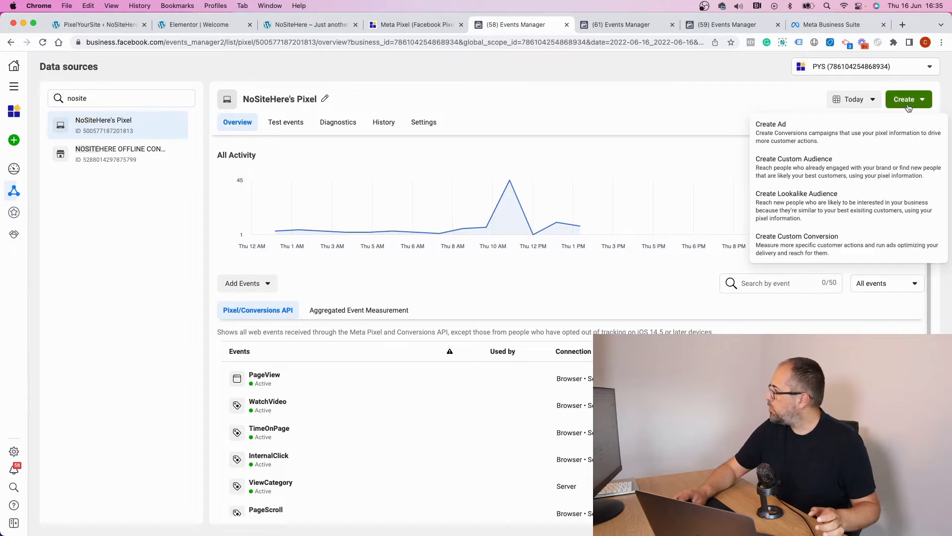
pyautogui.click(814, 172)
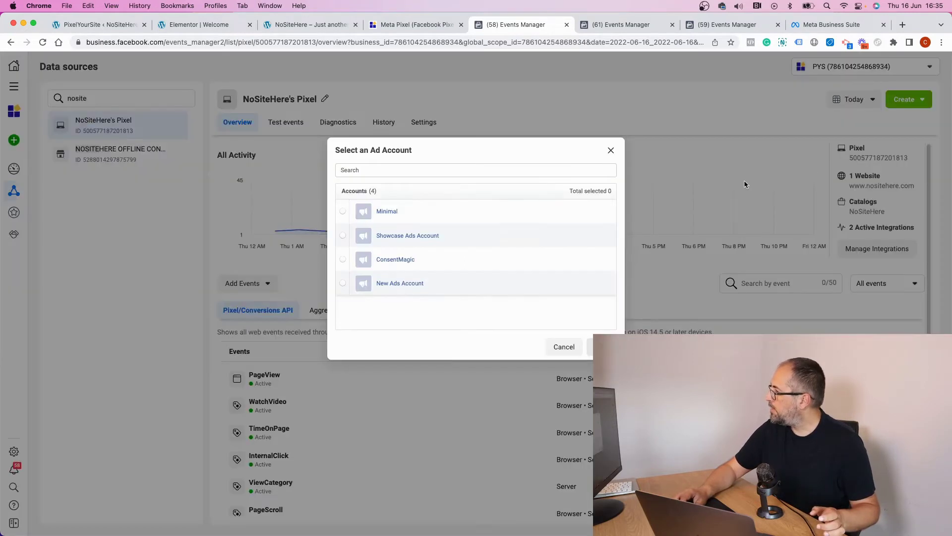
pyautogui.click(343, 214)
pyautogui.click(604, 347)
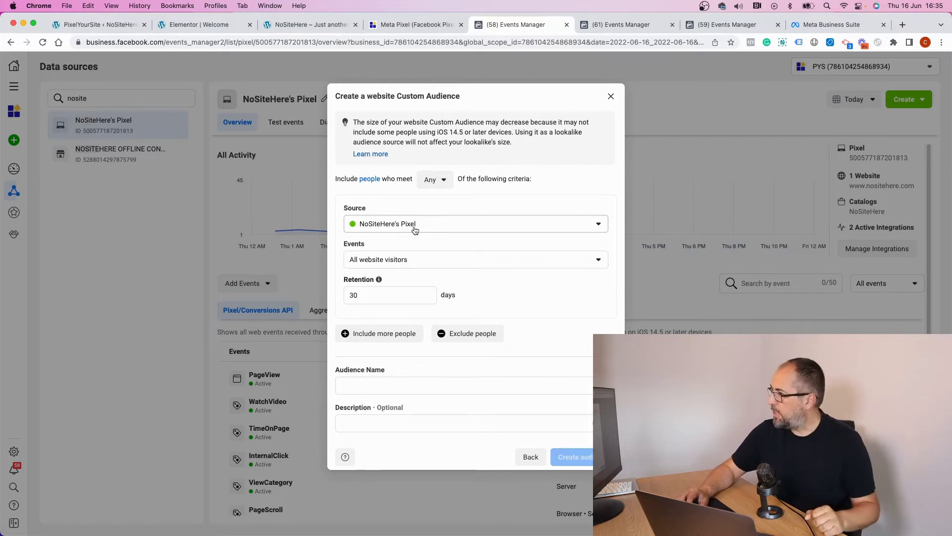
# Base the audience on WatchVideo events, refined by video_title with a contains condition
pyautogui.click(410, 266)
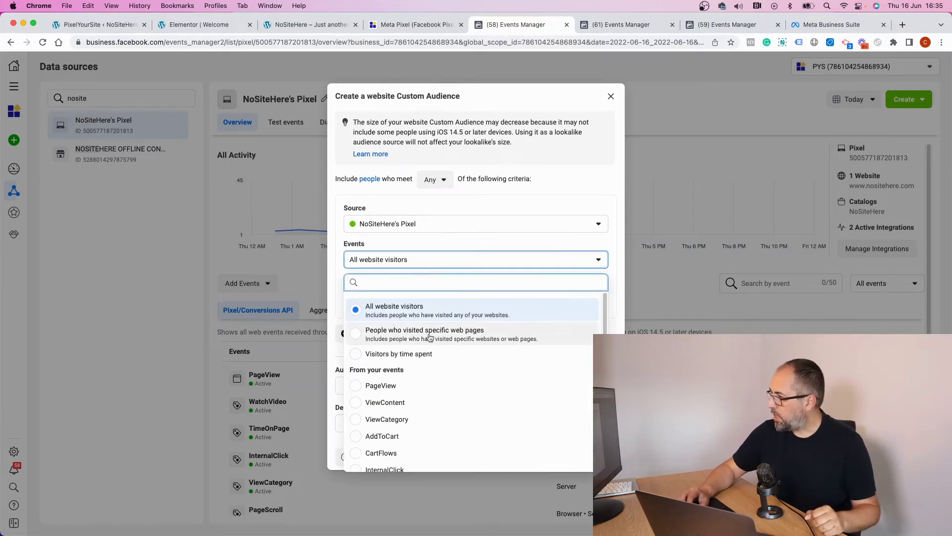
pyautogui.scroll(-3, 427, 361)
pyautogui.scroll(5, 426, 362)
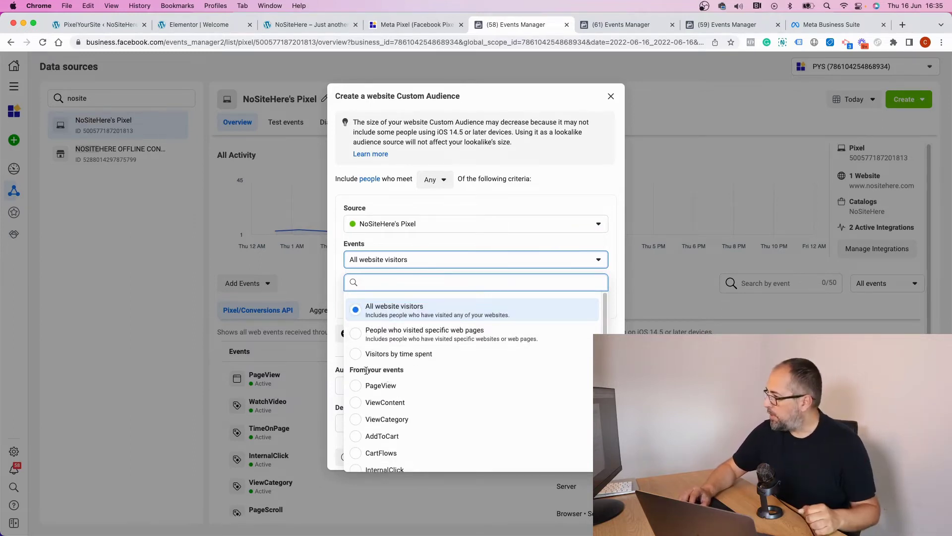
pyautogui.scroll(-4, 392, 374)
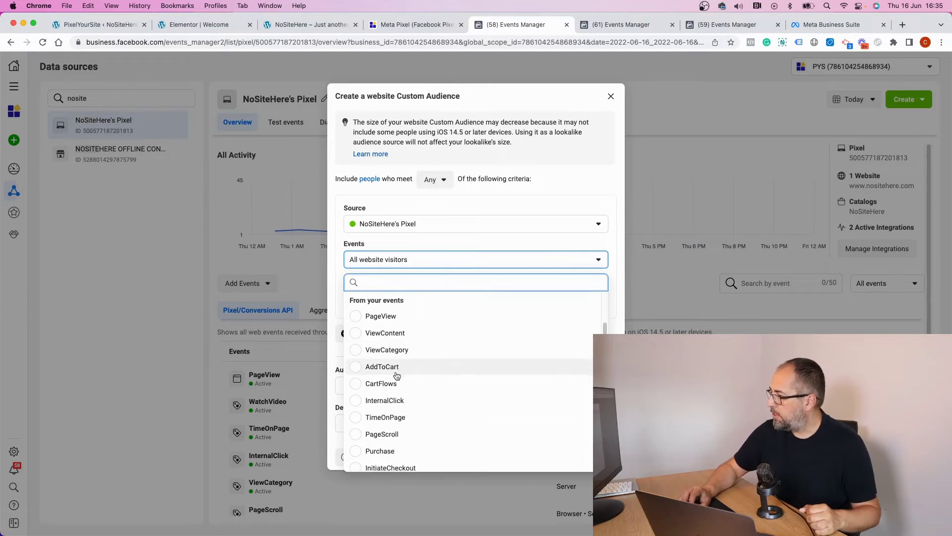
pyautogui.scroll(-3, 397, 376)
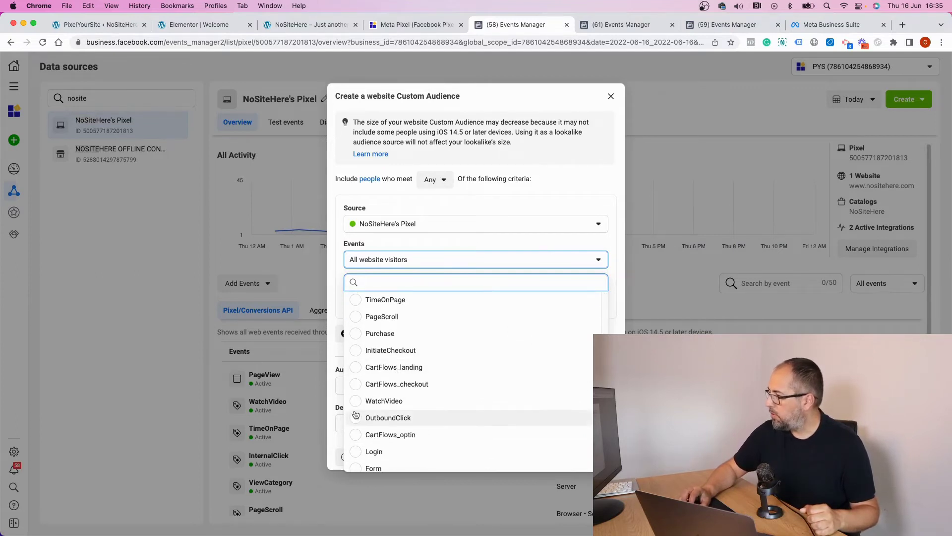
pyautogui.click(392, 398)
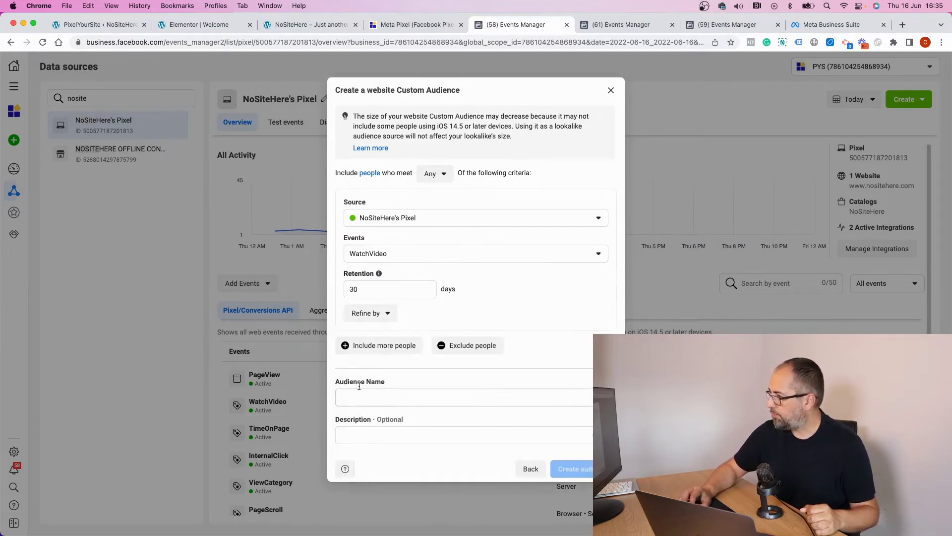
pyautogui.click(389, 320)
pyautogui.click(379, 335)
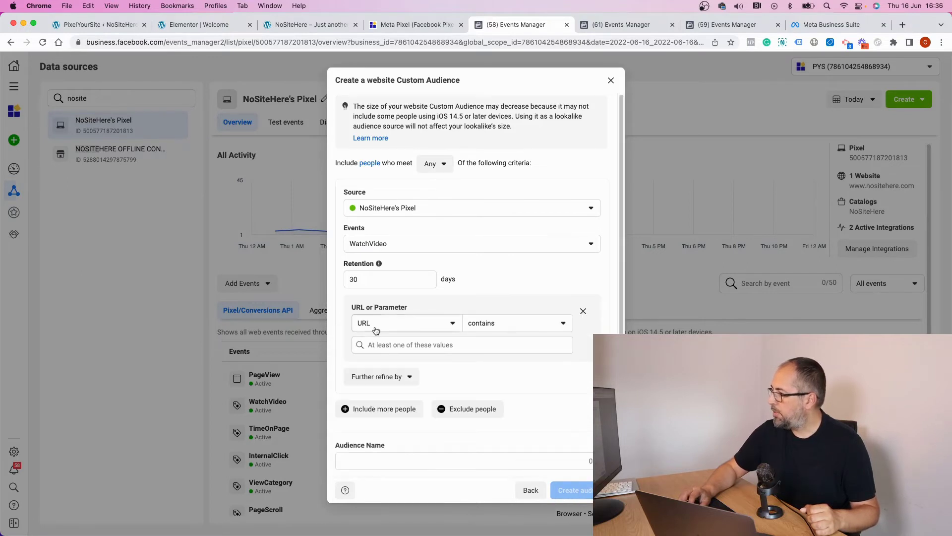
pyautogui.click(376, 328)
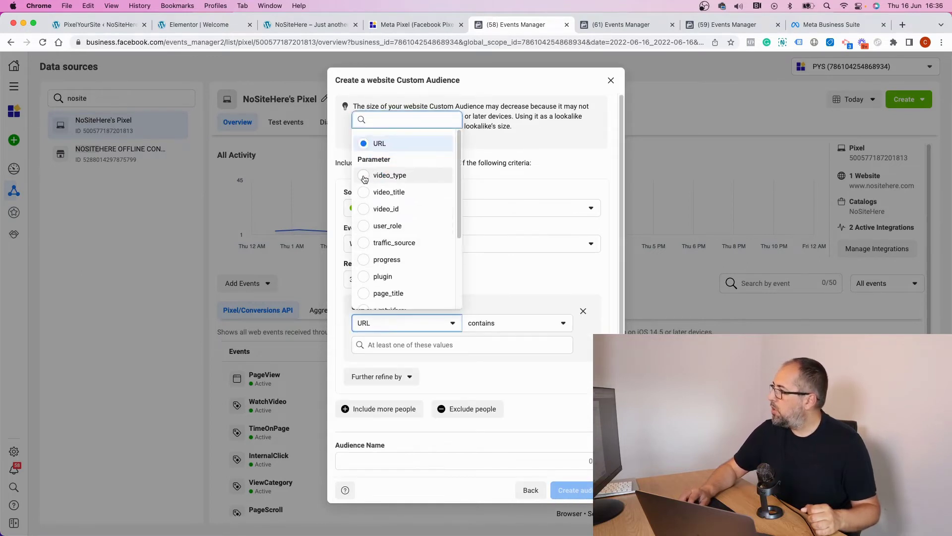
pyautogui.click(363, 193)
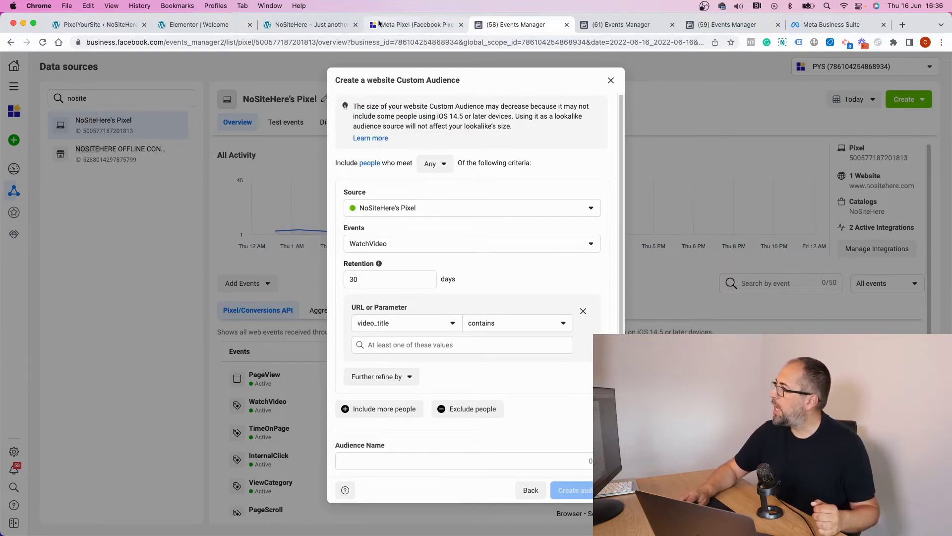
# Reveal the full video title of the WatchVideo event in Pixel Helper
pyautogui.click(401, 25)
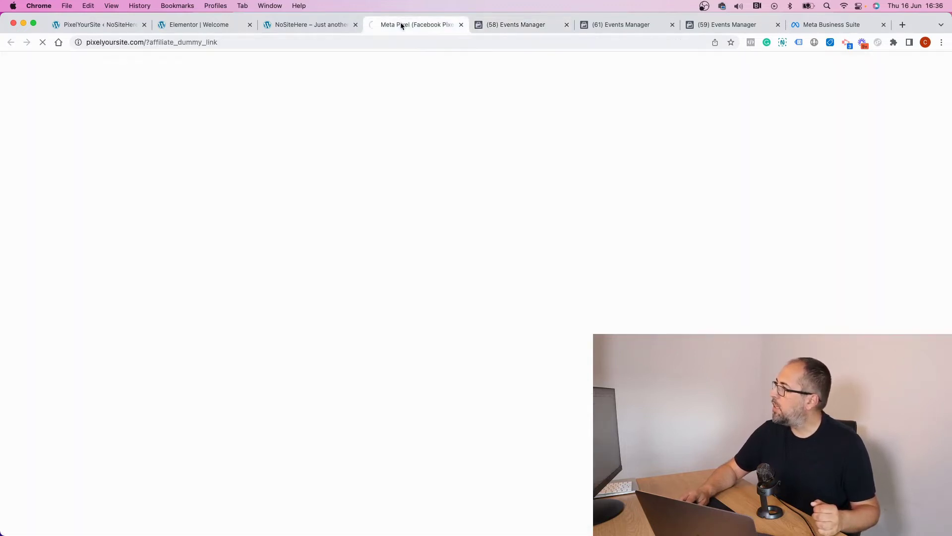
pyautogui.click(192, 27)
pyautogui.click(293, 25)
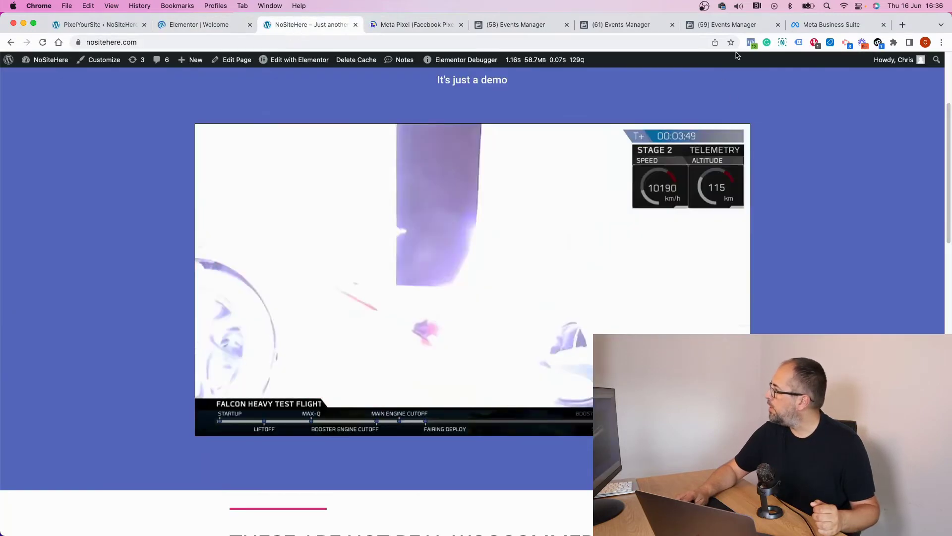
pyautogui.click(751, 42)
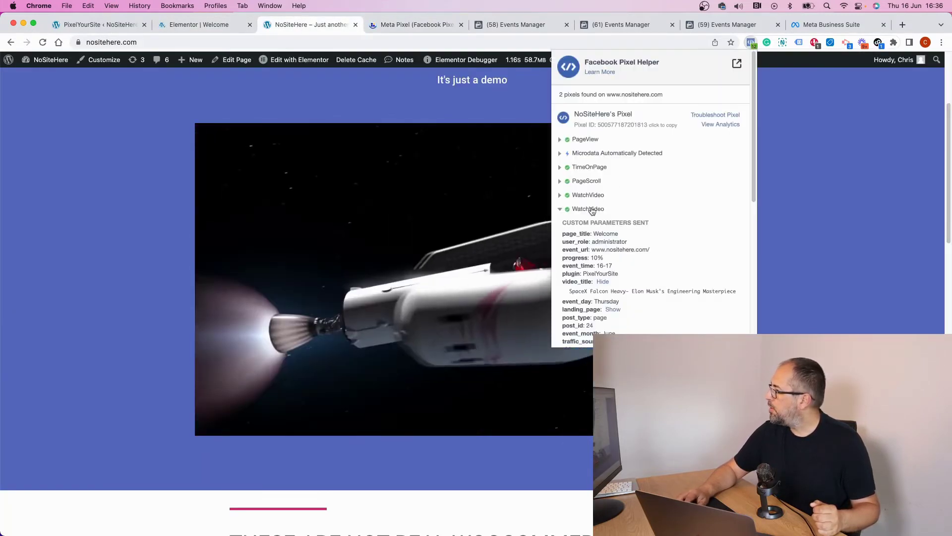
pyautogui.click(592, 208)
pyautogui.click(591, 195)
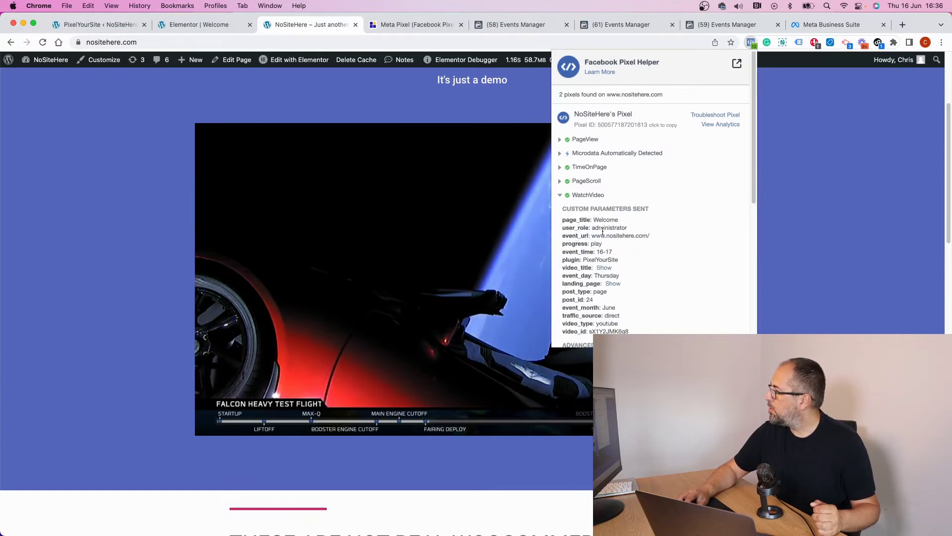
pyautogui.click(604, 267)
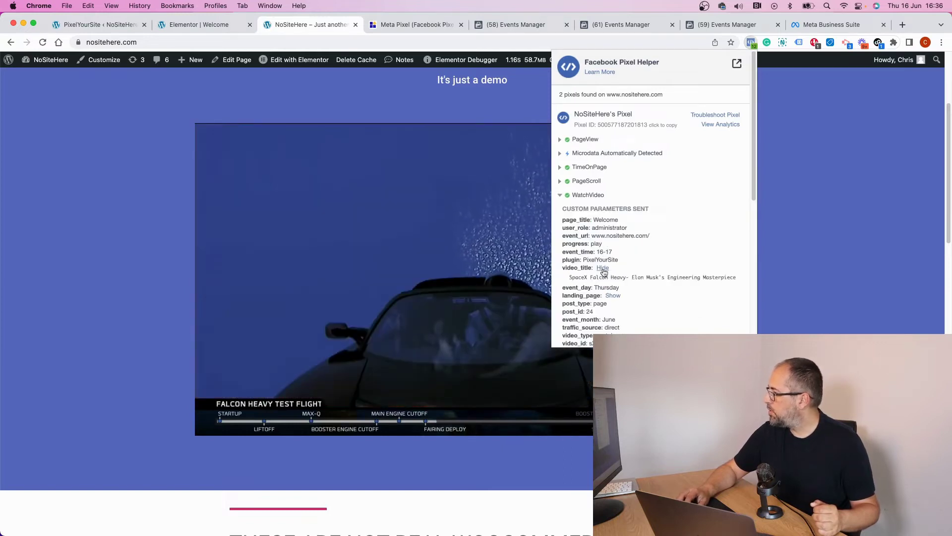
# Copy 'SpaceX Falcon Heavy' from the video title
pyautogui.moveTo(569, 277); pyautogui.dragTo(584, 279)
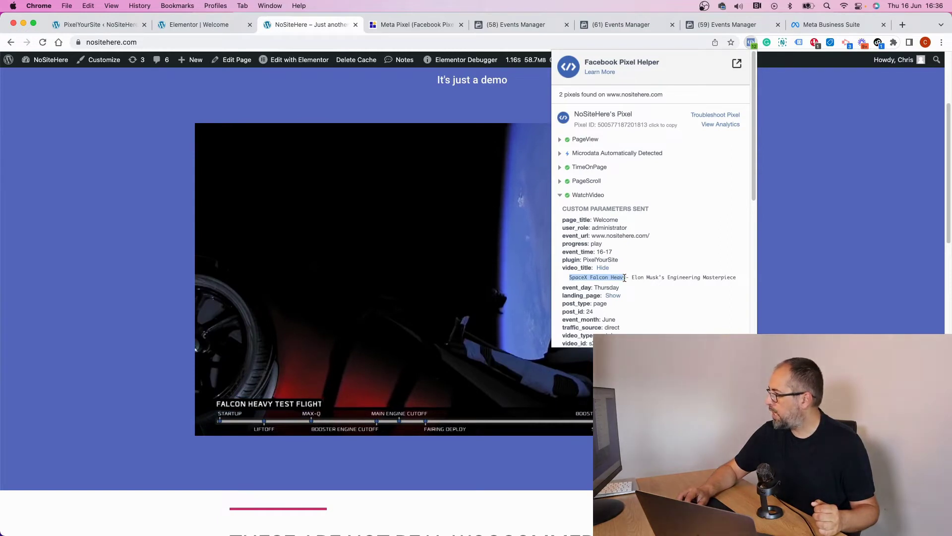
pyautogui.moveTo(624, 278); pyautogui.dragTo(627, 277)
pyautogui.press('super+c')
pyautogui.rightClick(627, 278)
pyautogui.click(637, 298)
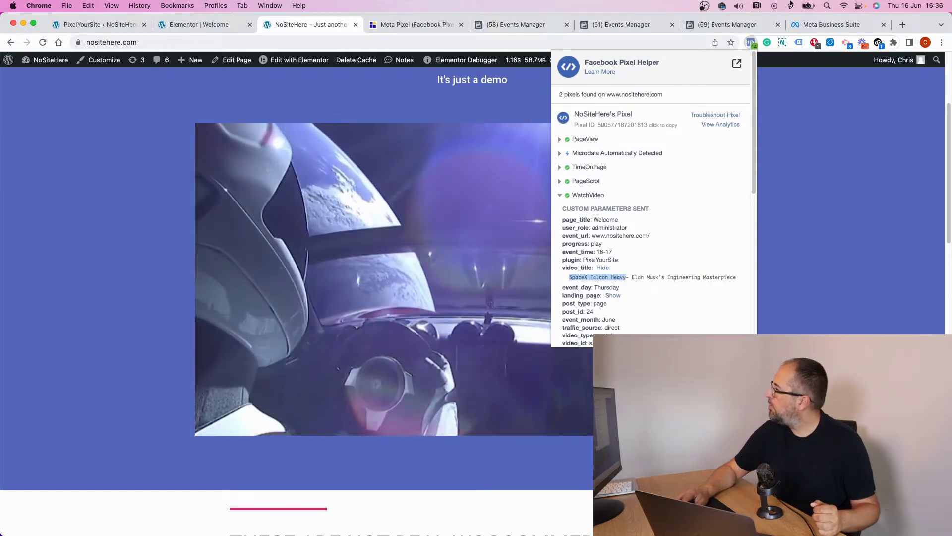
# Paste 'SpaceX Falcon Heavy' as the video_title contains value
pyautogui.click(524, 25)
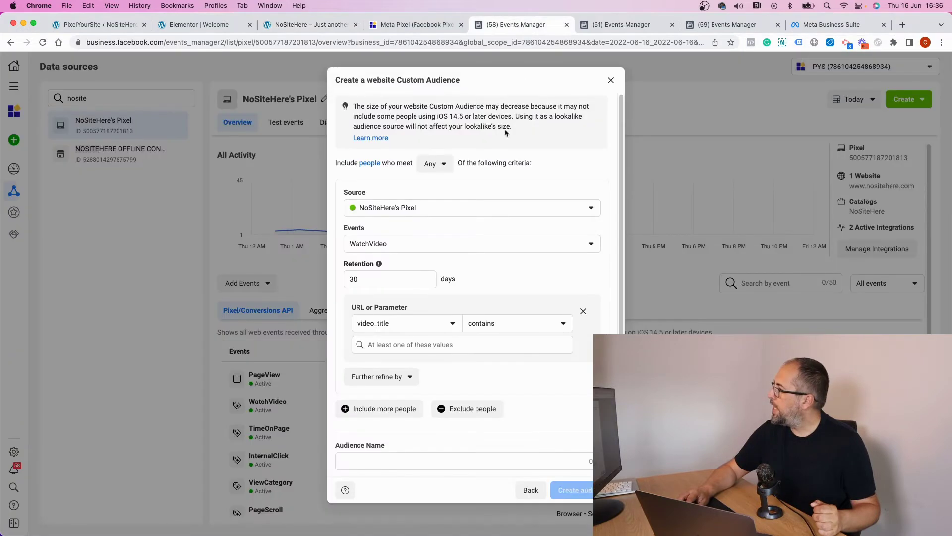
pyautogui.rightClick(471, 341)
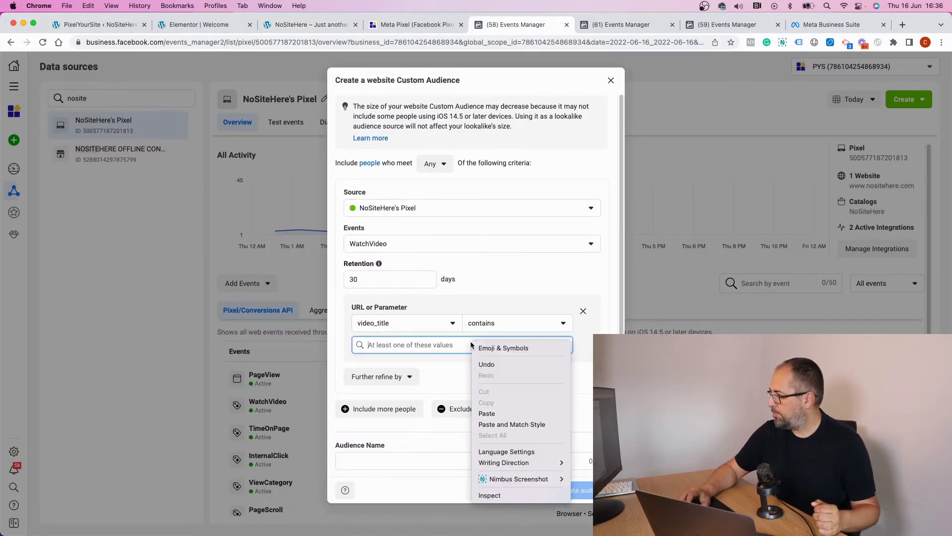
pyautogui.click(492, 414)
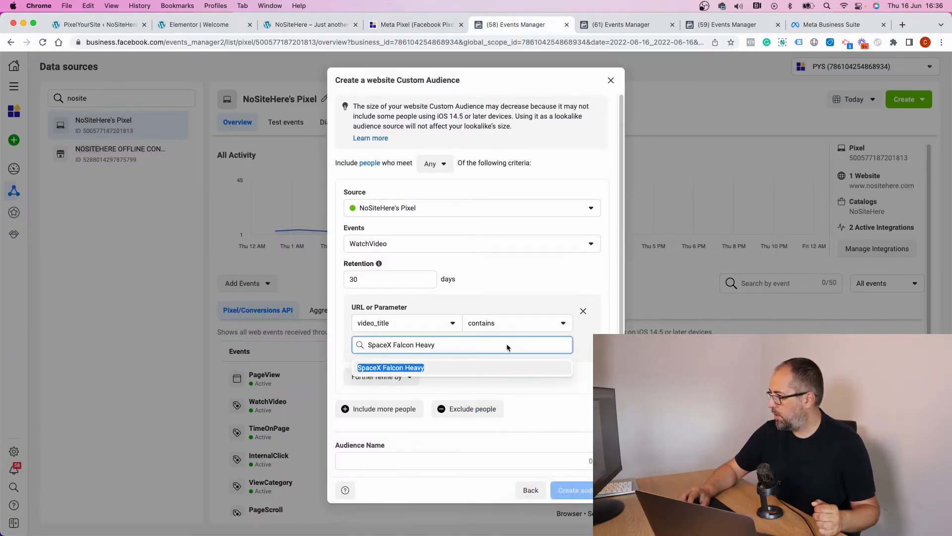
pyautogui.click(472, 368)
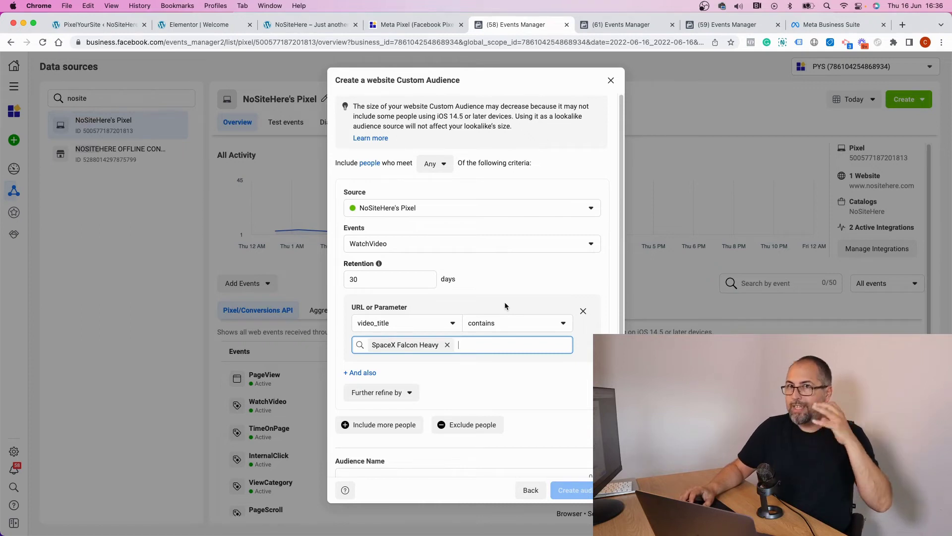
# Add a second rule requiring the progress parameter to contain 50%
pyautogui.click(361, 373)
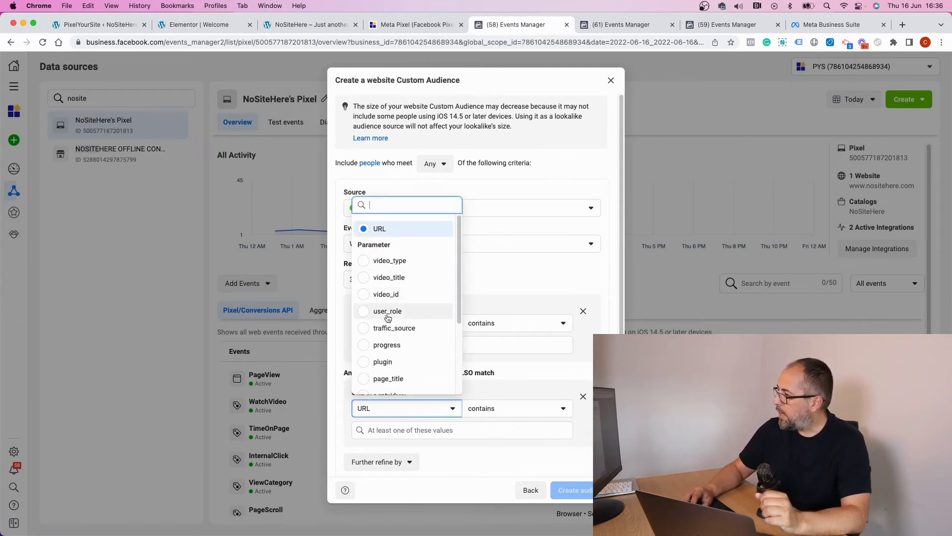
pyautogui.click(370, 341)
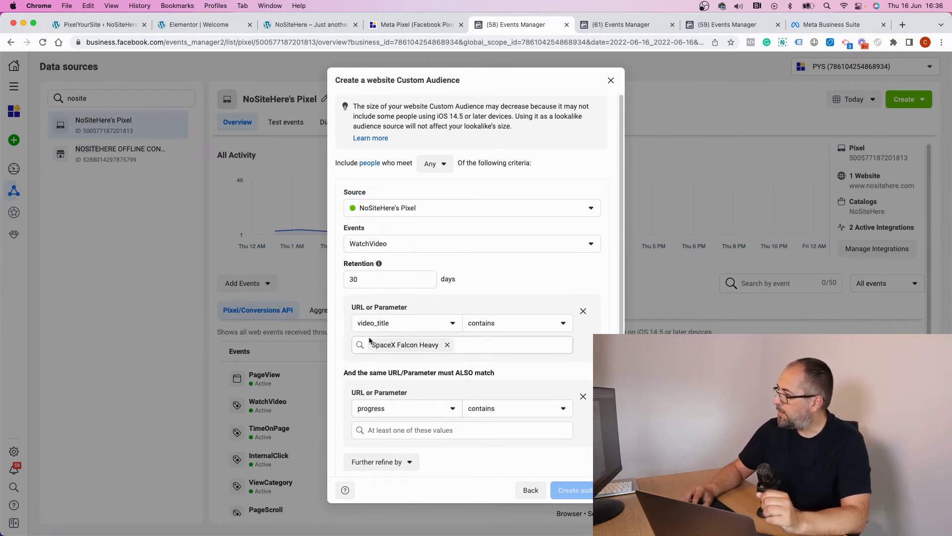
pyautogui.click(467, 430)
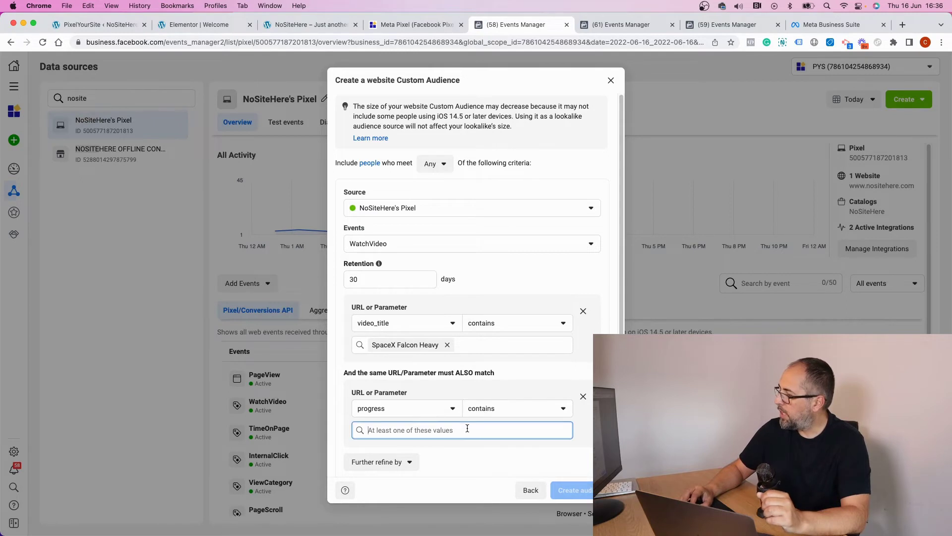
pyautogui.write('50%')
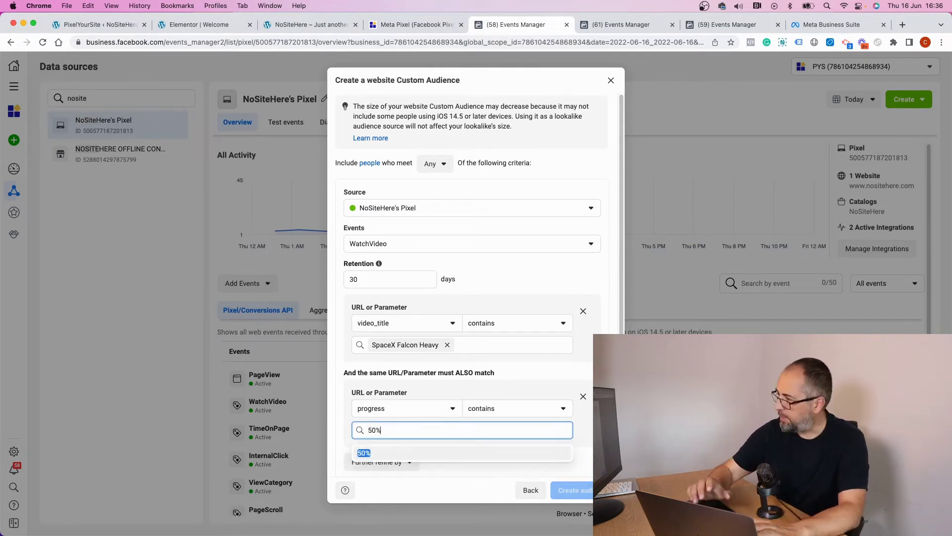
pyautogui.click(460, 454)
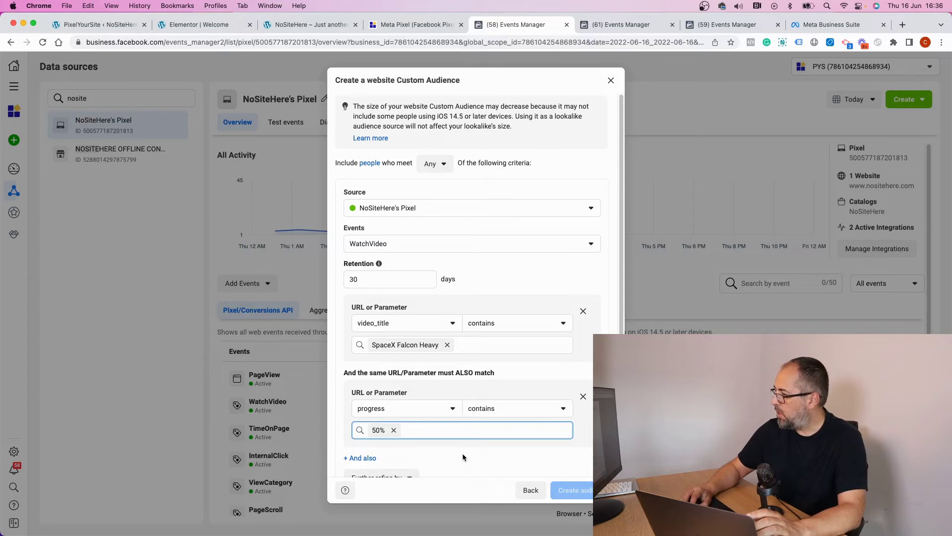
pyautogui.click(462, 454)
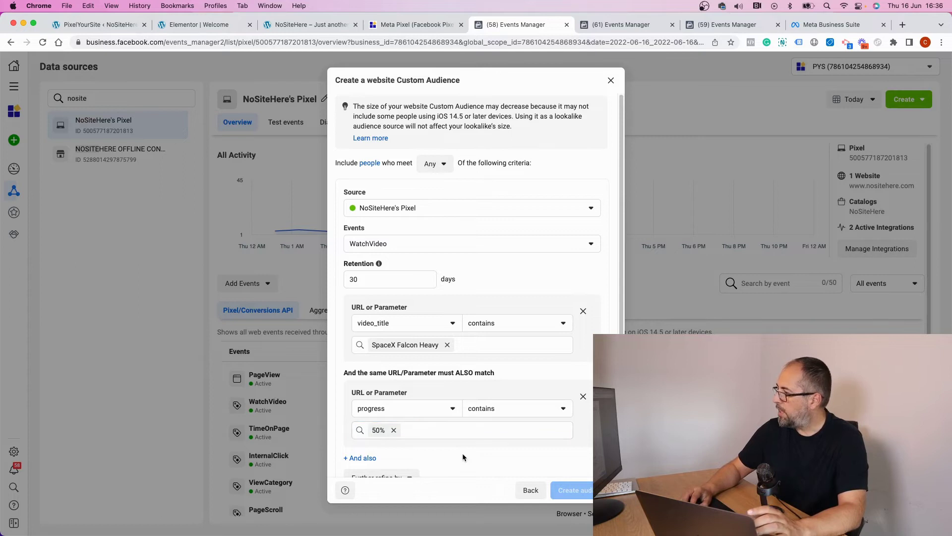
pyautogui.click(307, 26)
# Confirm in Pixel Helper that later WatchVideo events report 10% and 50% progress
pyautogui.click(751, 43)
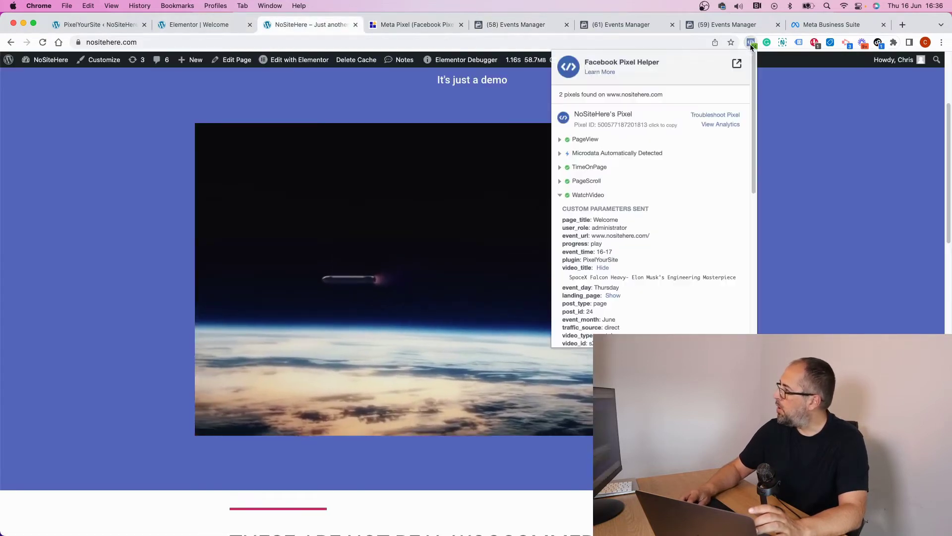
pyautogui.click(577, 195)
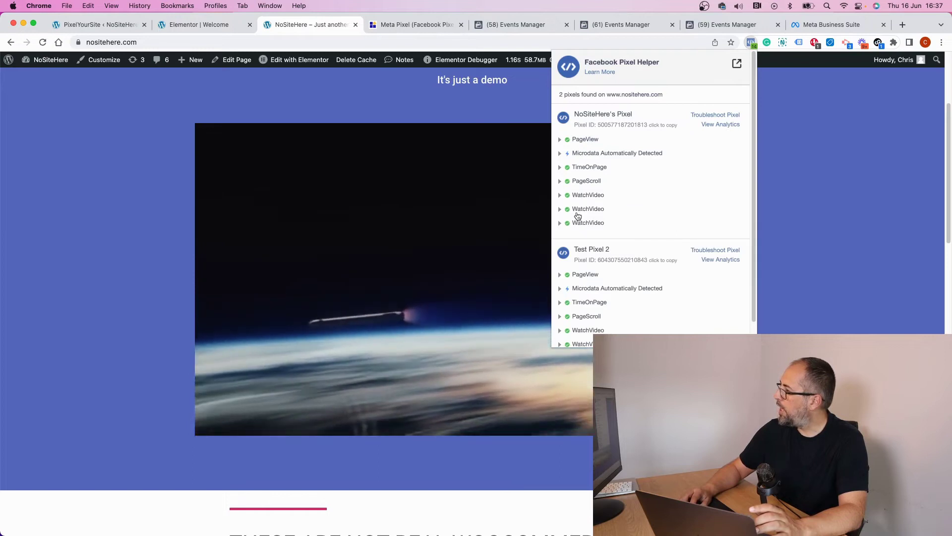
pyautogui.click(576, 211)
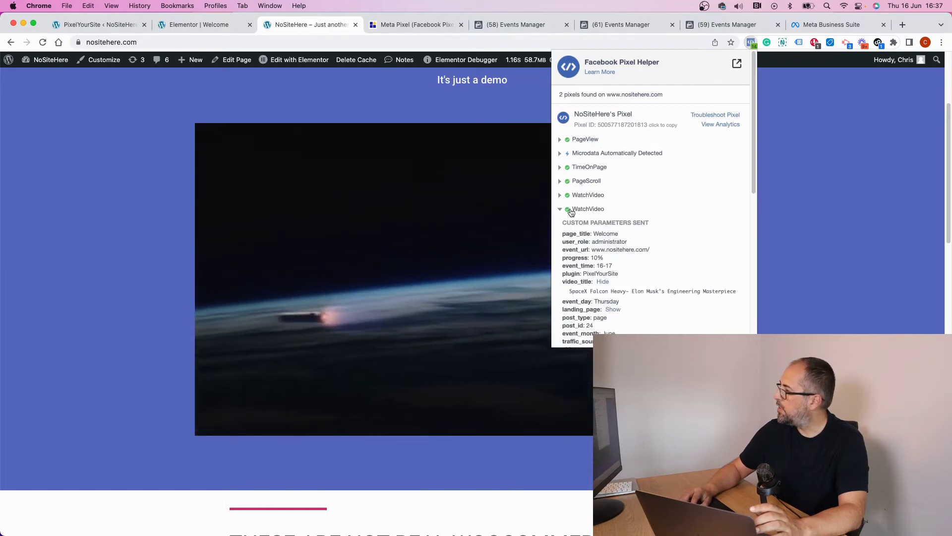
pyautogui.click(576, 224)
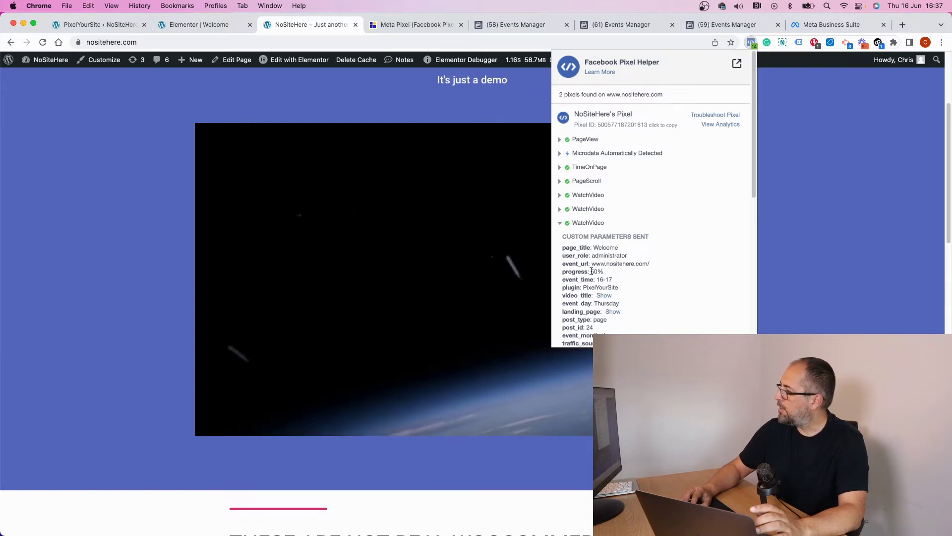
pyautogui.click(515, 28)
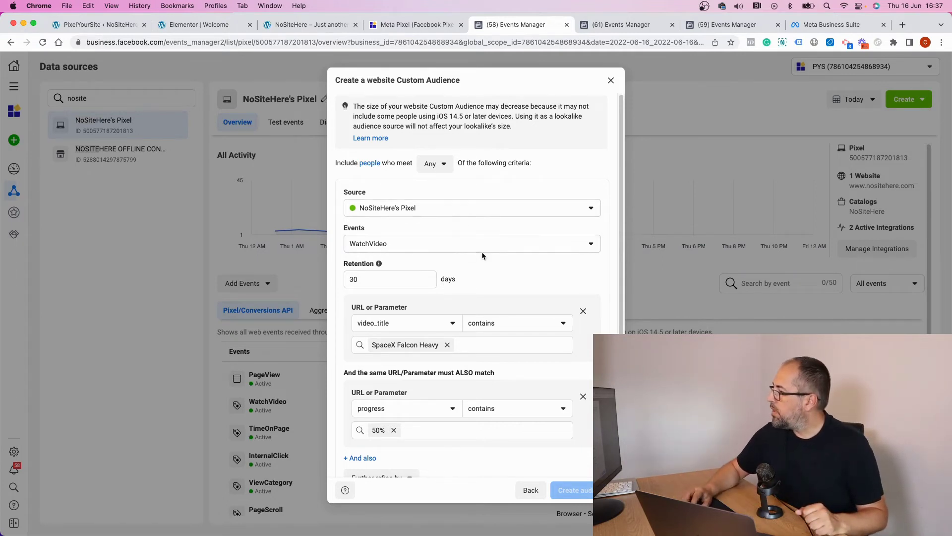
# Set the audience retention to 180 days
pyautogui.scroll(-4, 481, 251)
pyautogui.scroll(3, 482, 249)
pyautogui.doubleClick(402, 220)
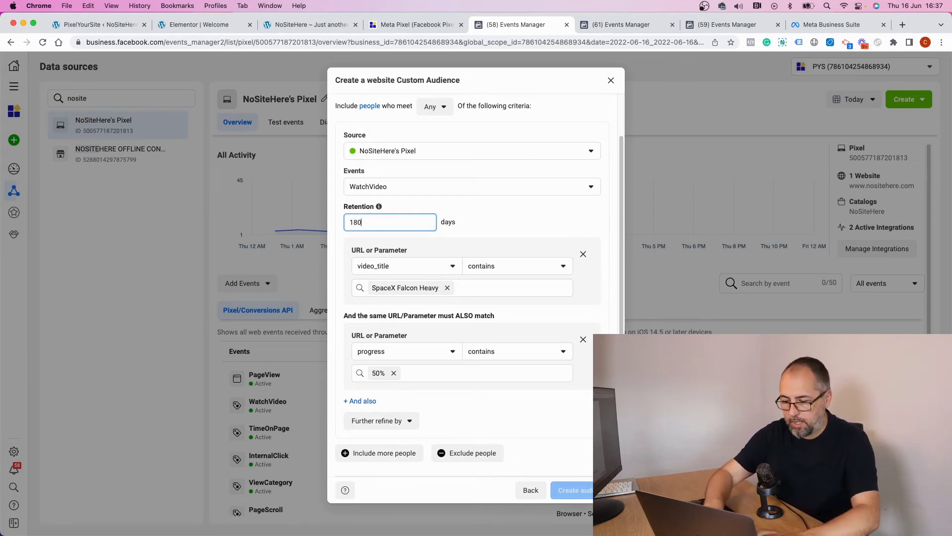
pyautogui.click(498, 225)
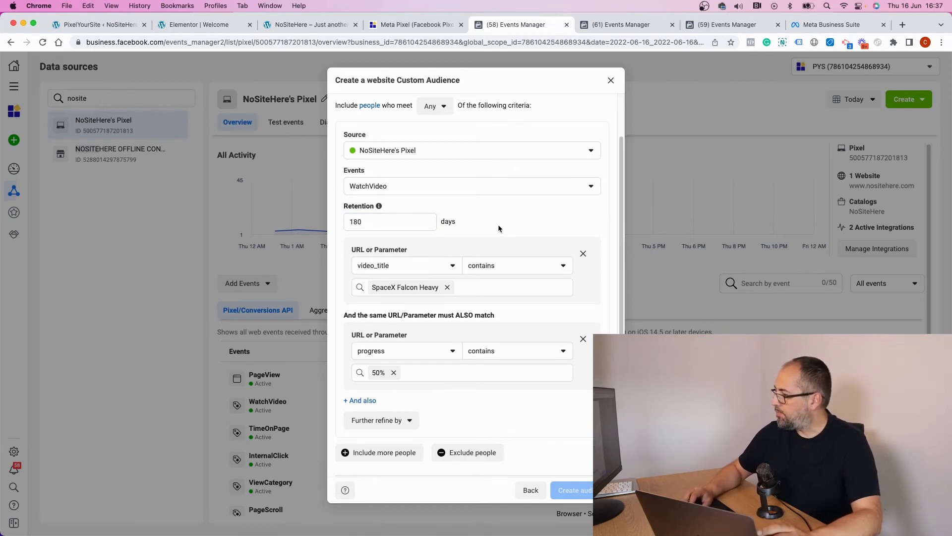
# Name the audience 'SpaceX Falcon Heavy 50% WatchVideo' and create it
pyautogui.scroll(-3, 498, 224)
pyautogui.click(415, 418)
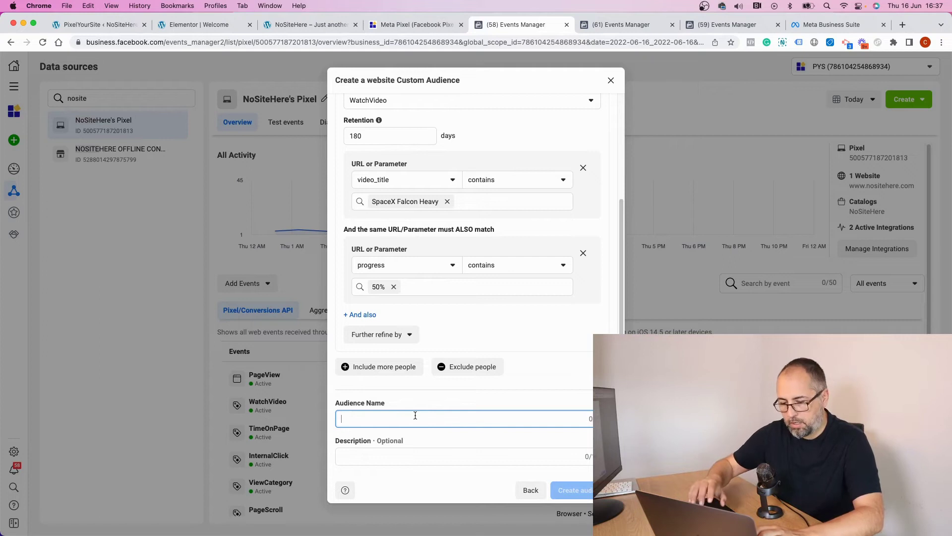
pyautogui.press('super+v')
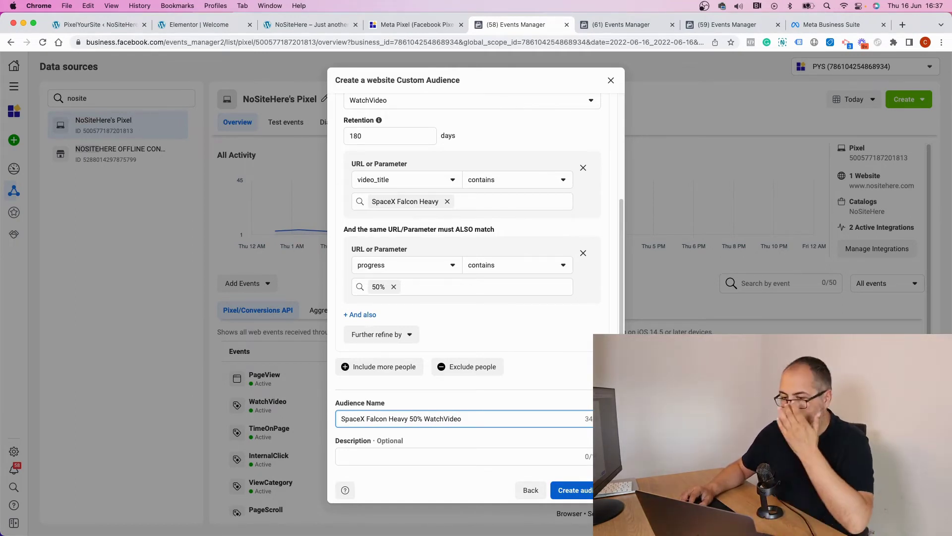
pyautogui.press('Return')
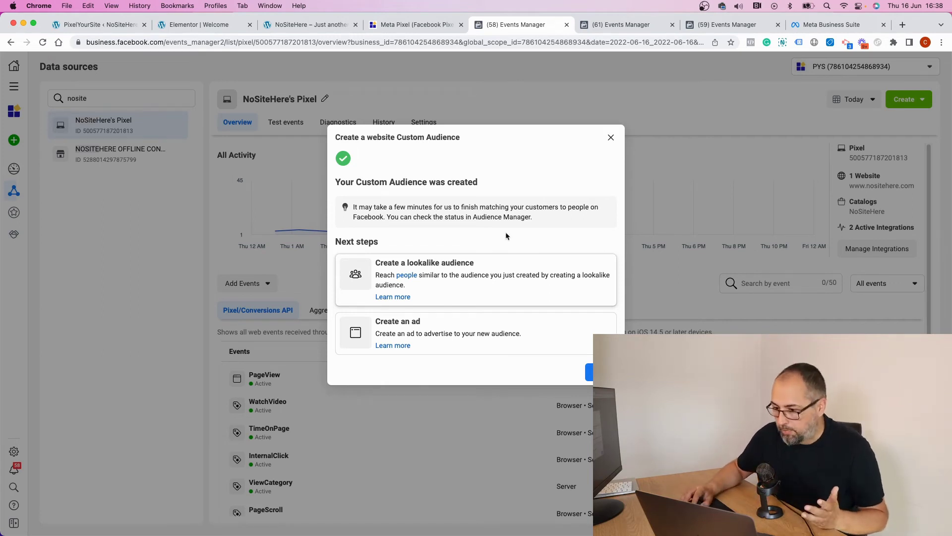
# Close the 'Your Custom Audience was created' confirmation
pyautogui.click(609, 139)
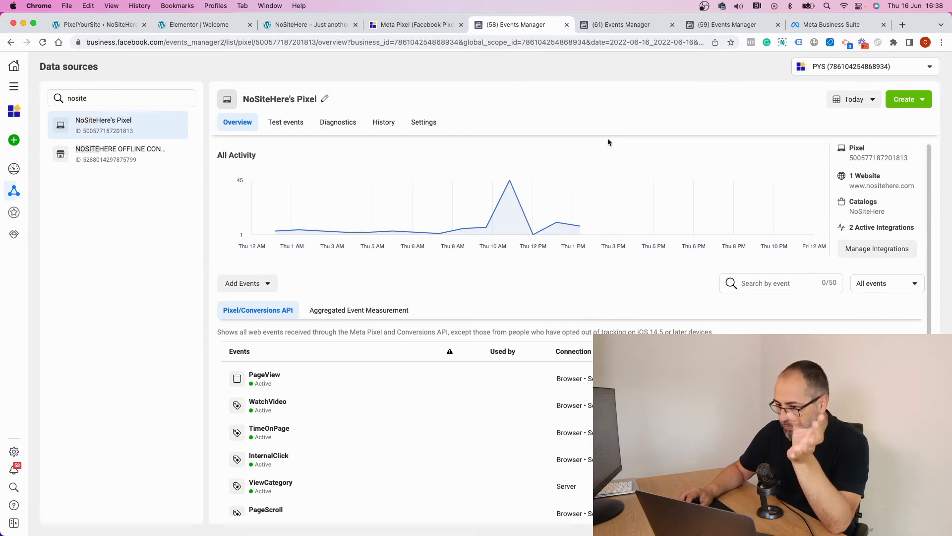
# Start a new custom conversion and browse the Event dropdown's list of custom events
pyautogui.click(896, 102)
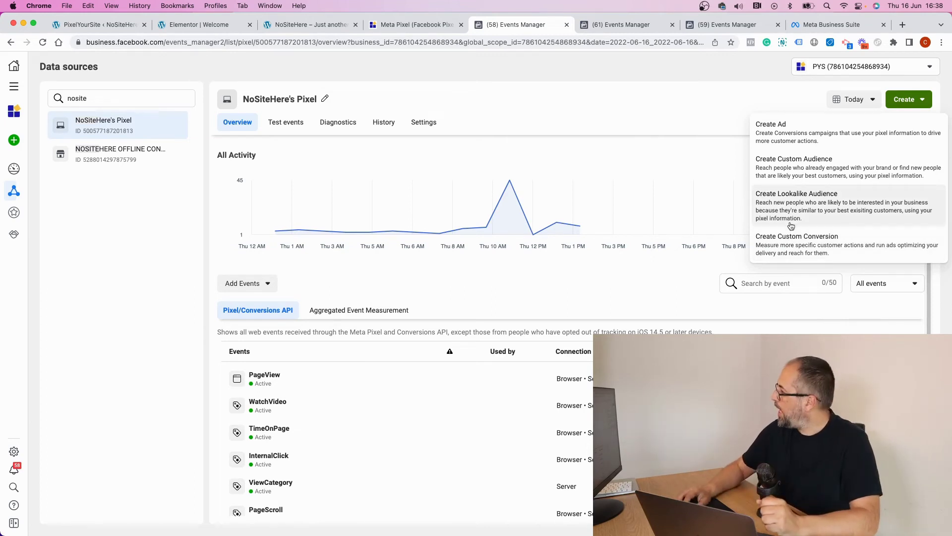
pyautogui.click(797, 238)
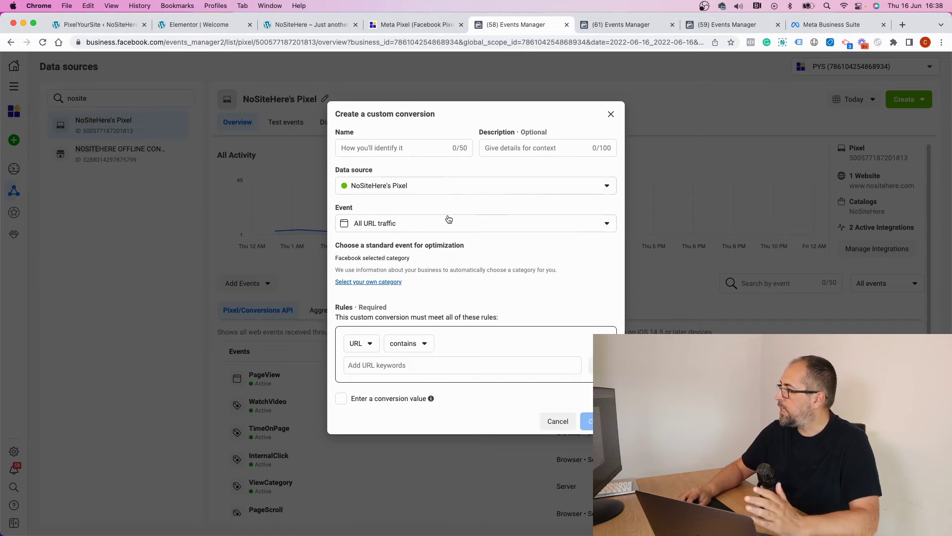
pyautogui.click(446, 227)
pyautogui.scroll(-5, 421, 326)
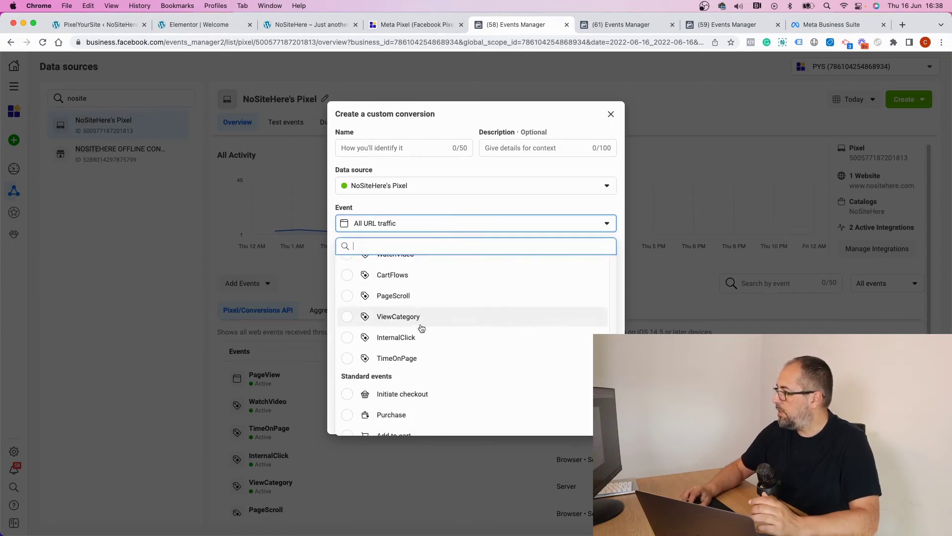
pyautogui.scroll(-3, 421, 327)
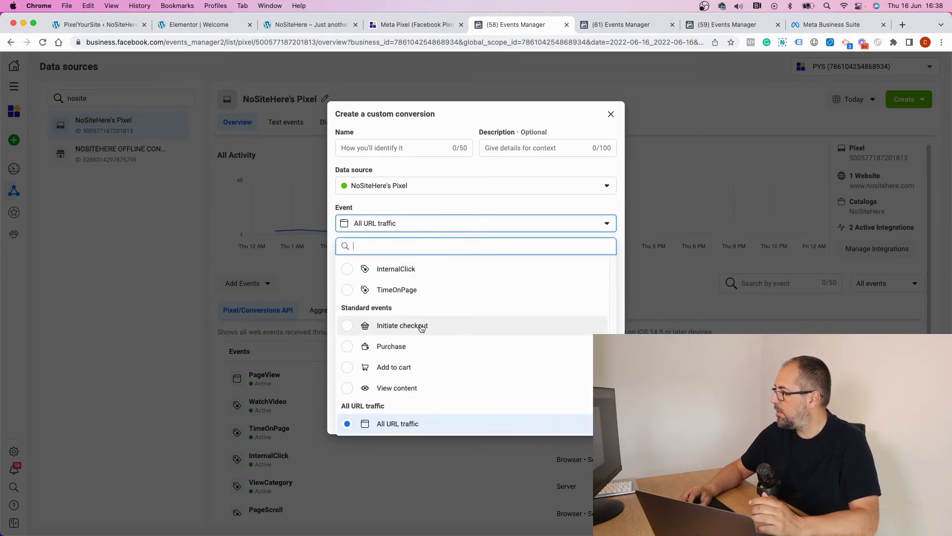
pyautogui.scroll(3, 421, 327)
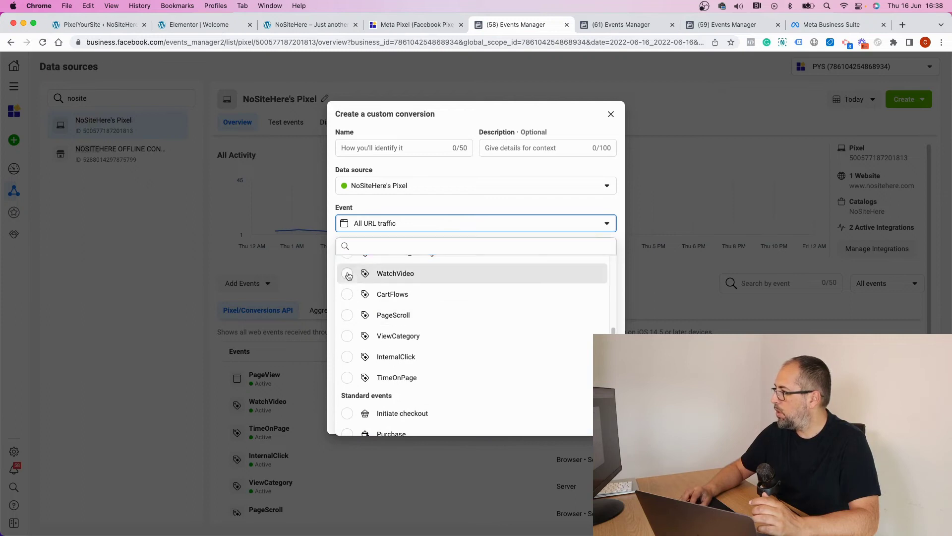
# Choose the WatchVideo event with a rule requiring video_title contains 'SpaceX Falcon Heavy'
pyautogui.click(347, 274)
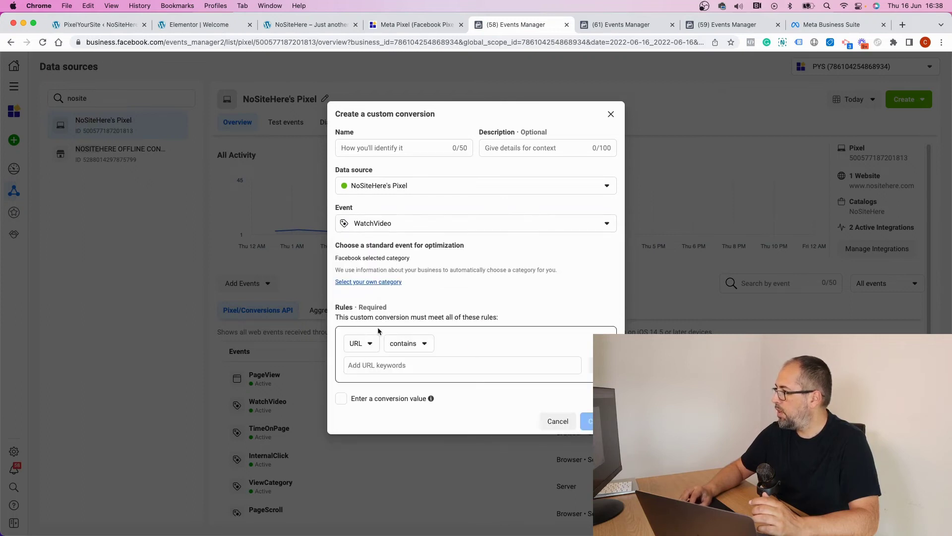
pyautogui.click(367, 343)
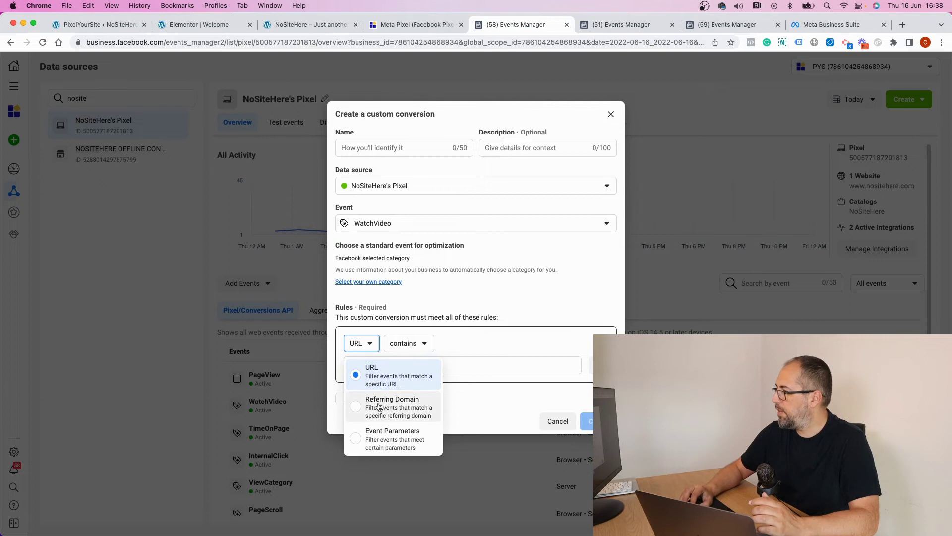
pyautogui.click(383, 441)
pyautogui.click(449, 342)
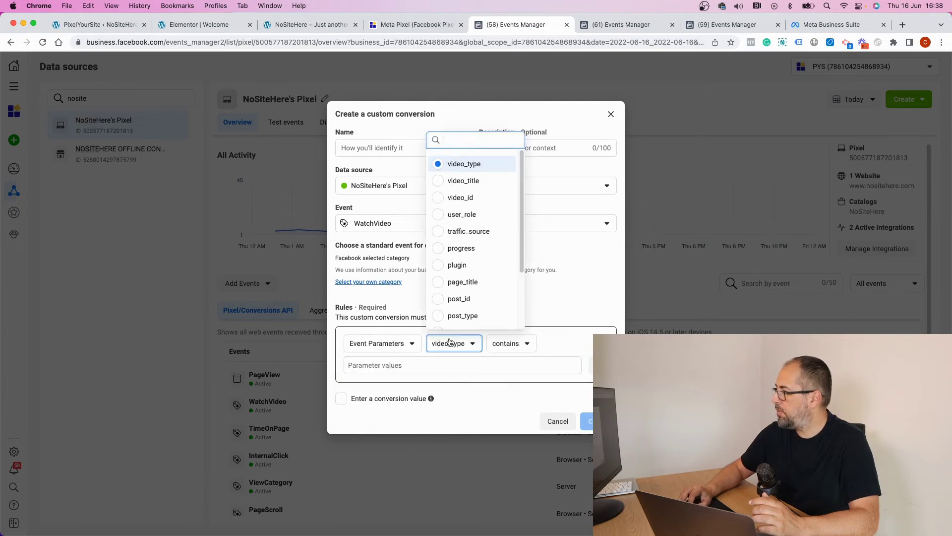
pyautogui.click(441, 182)
pyautogui.click(436, 364)
pyautogui.rightClick(436, 363)
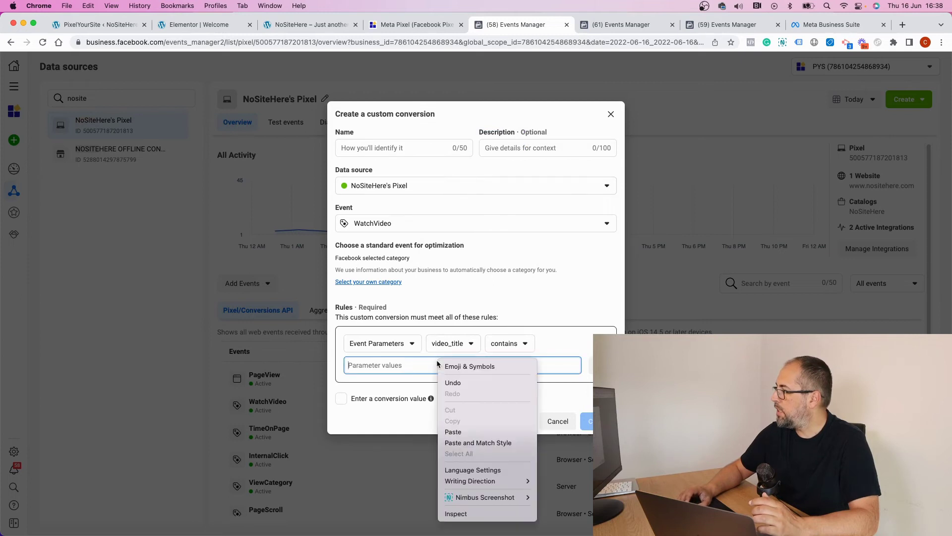
pyautogui.click(459, 432)
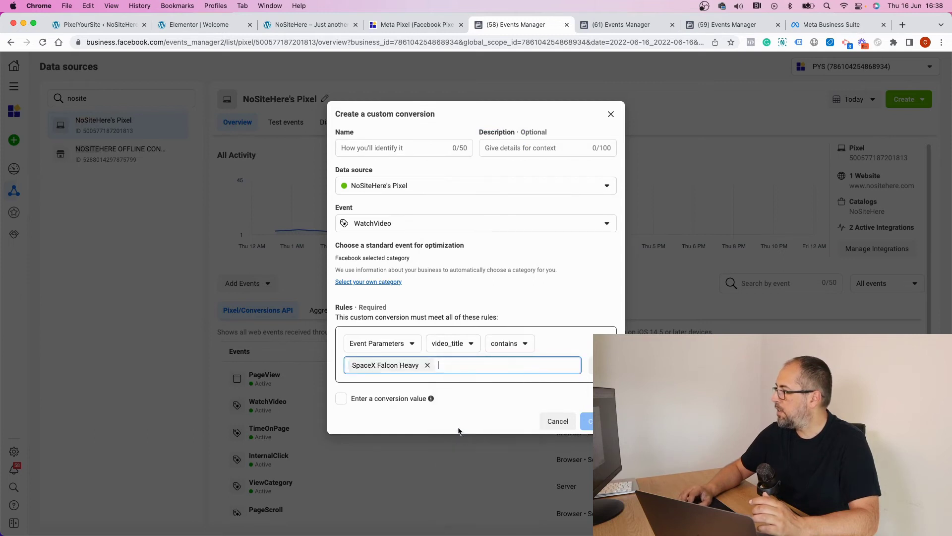
# Add a second event-parameter rule matching on progress
pyautogui.click(602, 365)
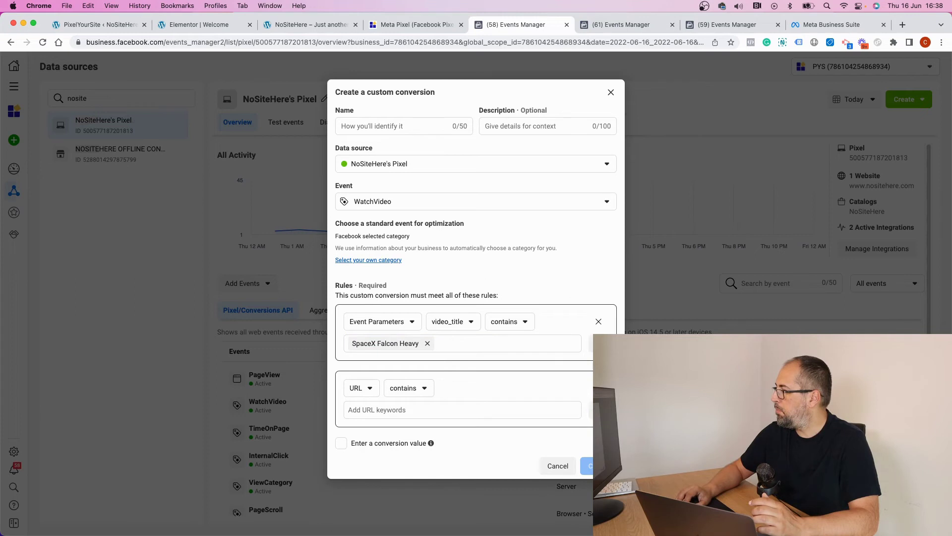
pyautogui.click(359, 388)
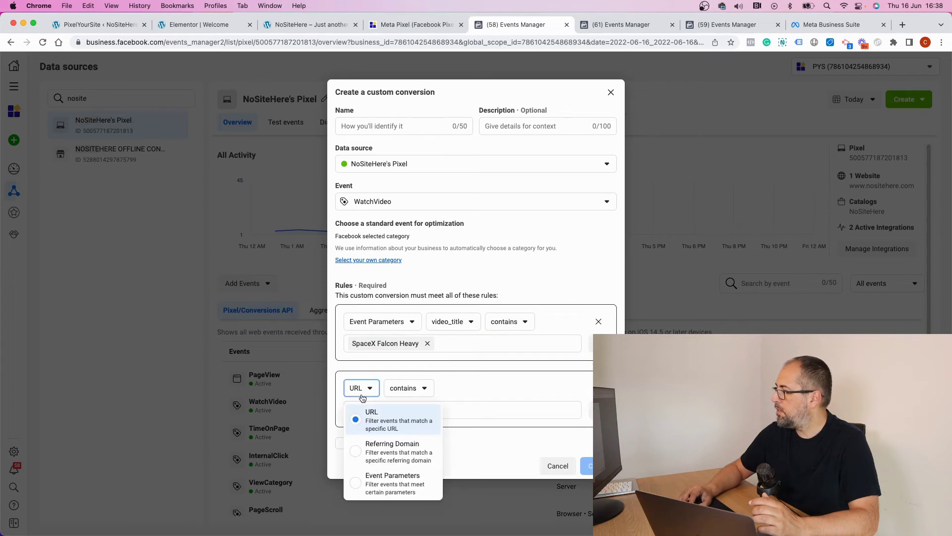
pyautogui.click(374, 475)
pyautogui.click(454, 388)
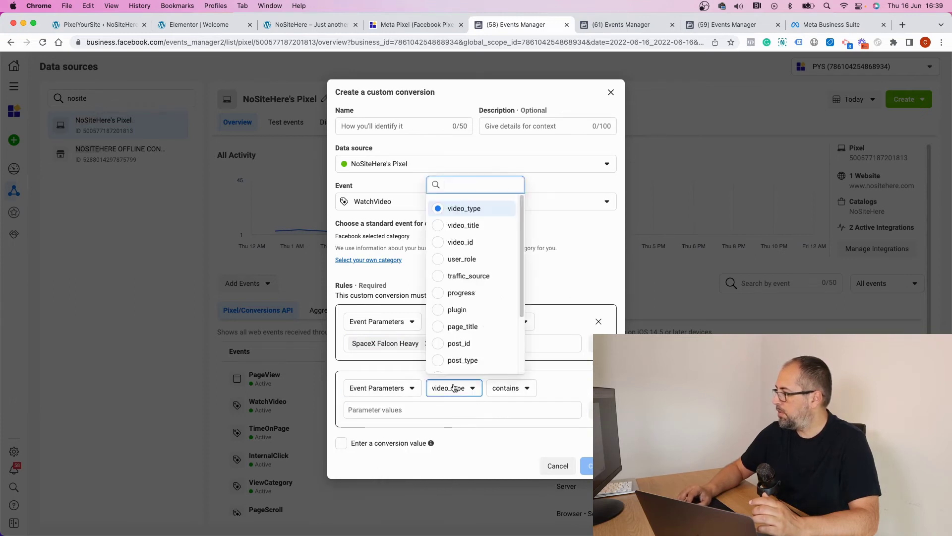
pyautogui.click(450, 294)
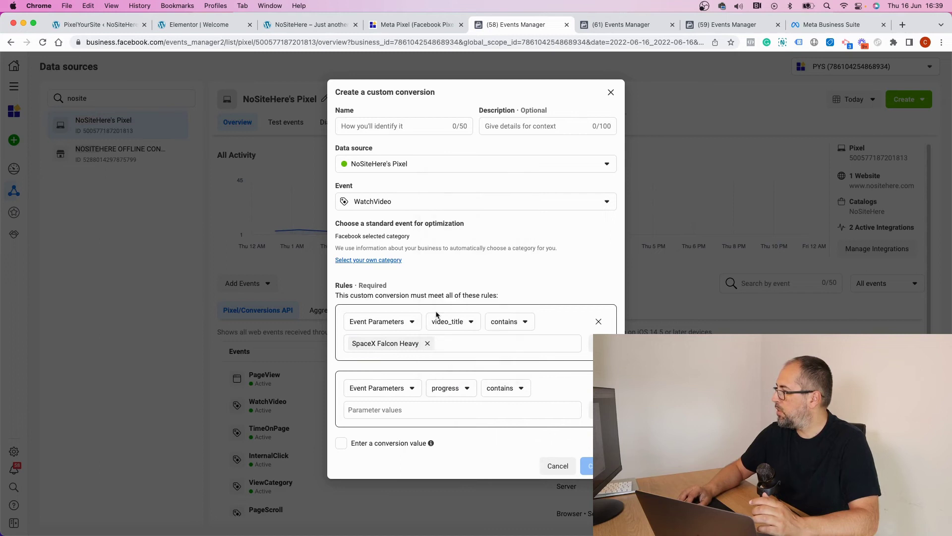
pyautogui.click(439, 411)
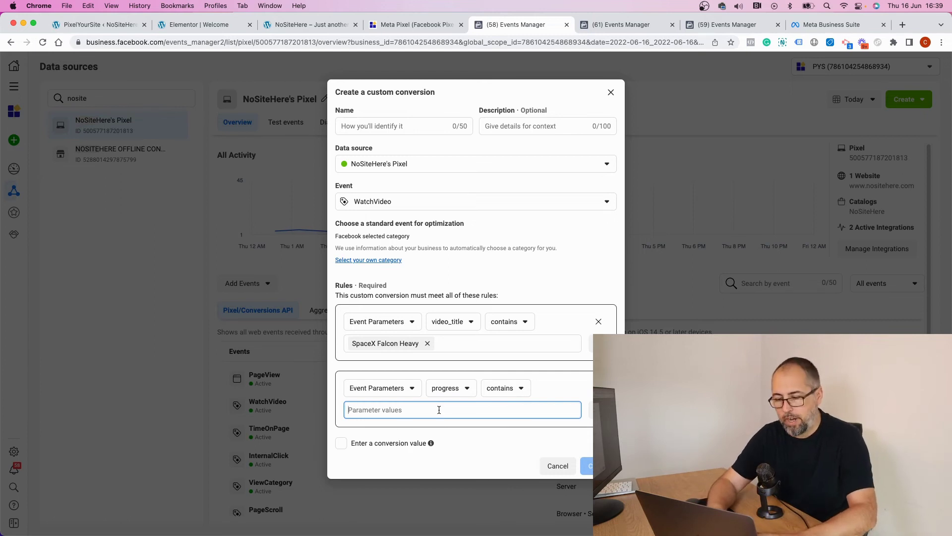
# Set progress to 10%, name the conversion 'SpaceX Falcon Heavy 10% WatchVideo' and create it
pyautogui.write('10')
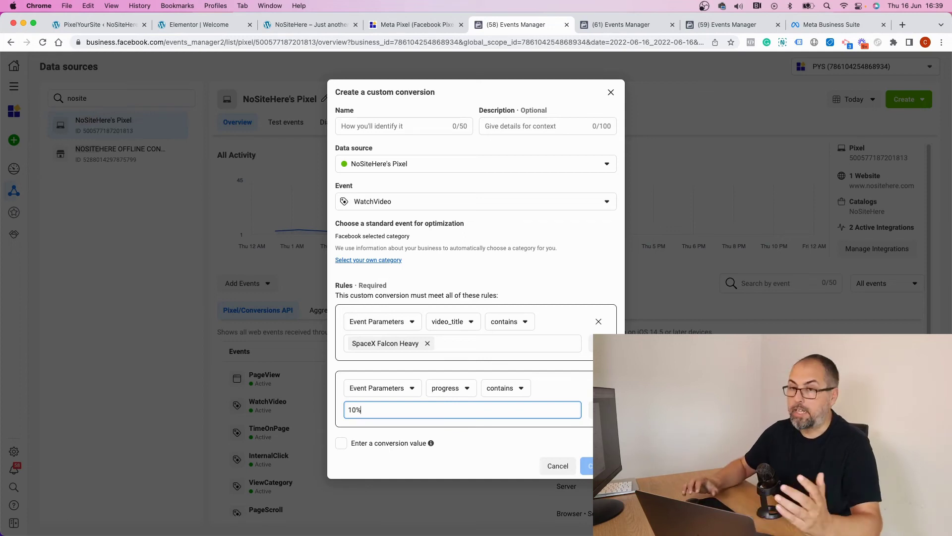
pyautogui.click(388, 127)
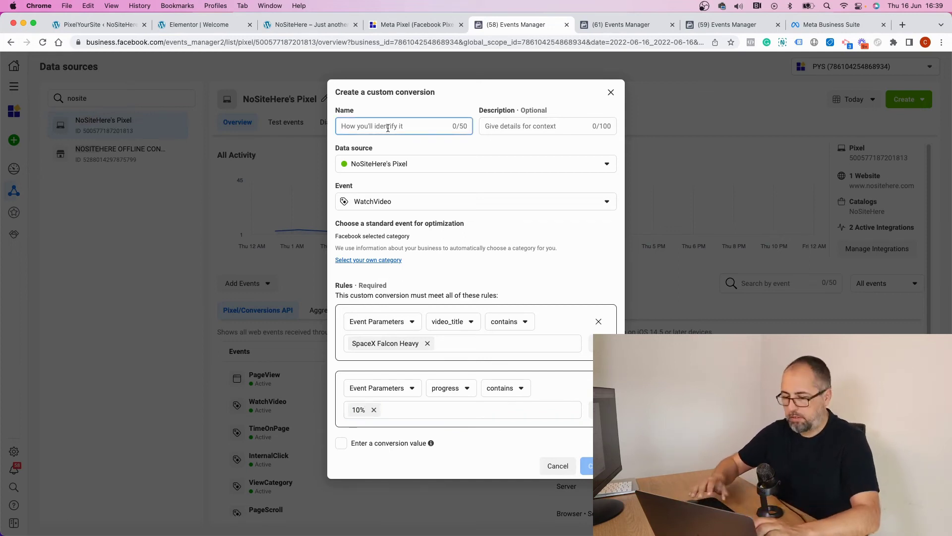
pyautogui.write('SpaceX Falcon Heavy')
pyautogui.write('10% WatchVideo')
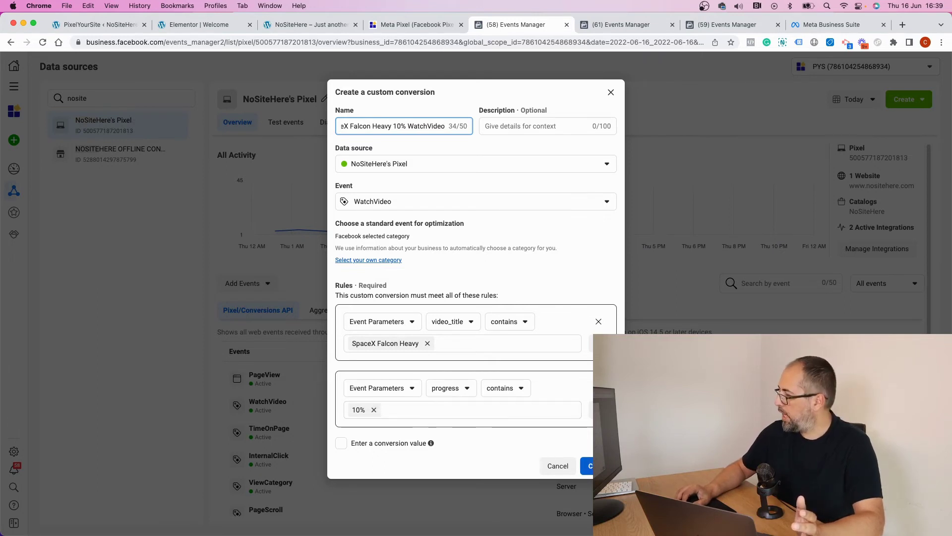
pyautogui.click(587, 466)
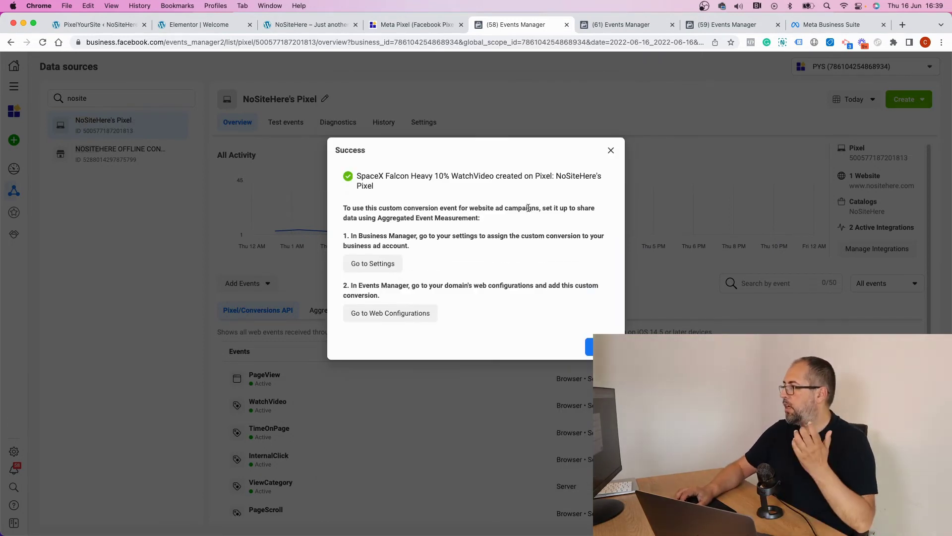
# Dismiss the success notice and return to the NoSiteHere page with the SpaceX video
pyautogui.click(601, 347)
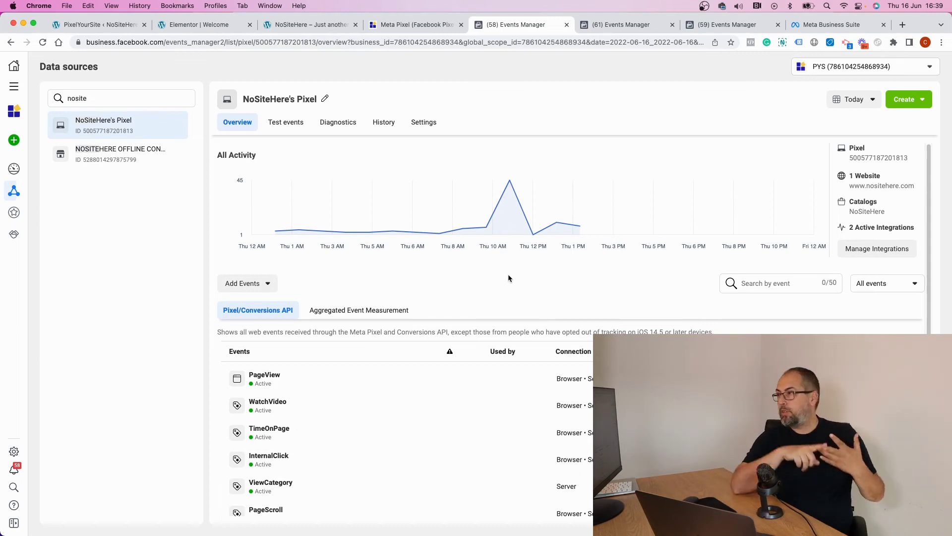
pyautogui.click(299, 28)
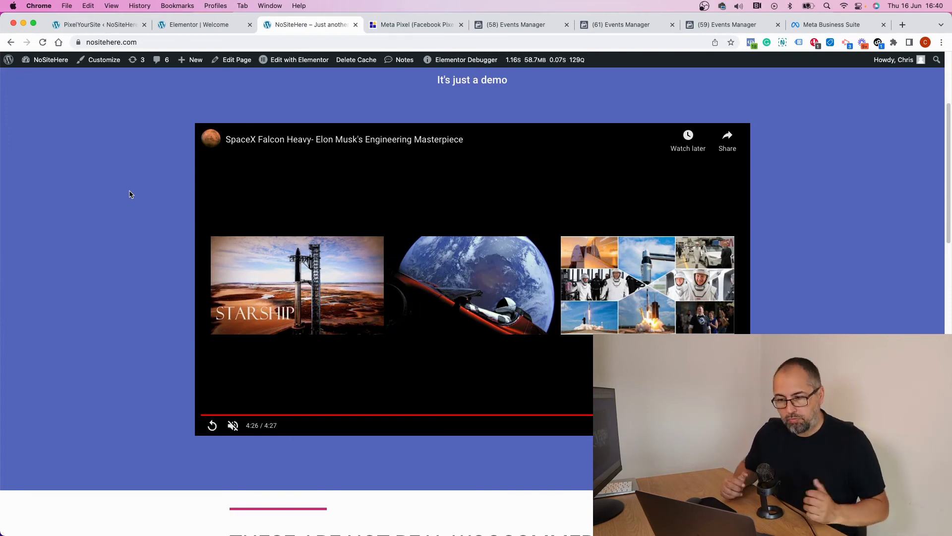
# Go to the PixelYourSite Pro General dashboard and find the automatic events section
pyautogui.click(99, 24)
pyautogui.scroll(5, 251, 207)
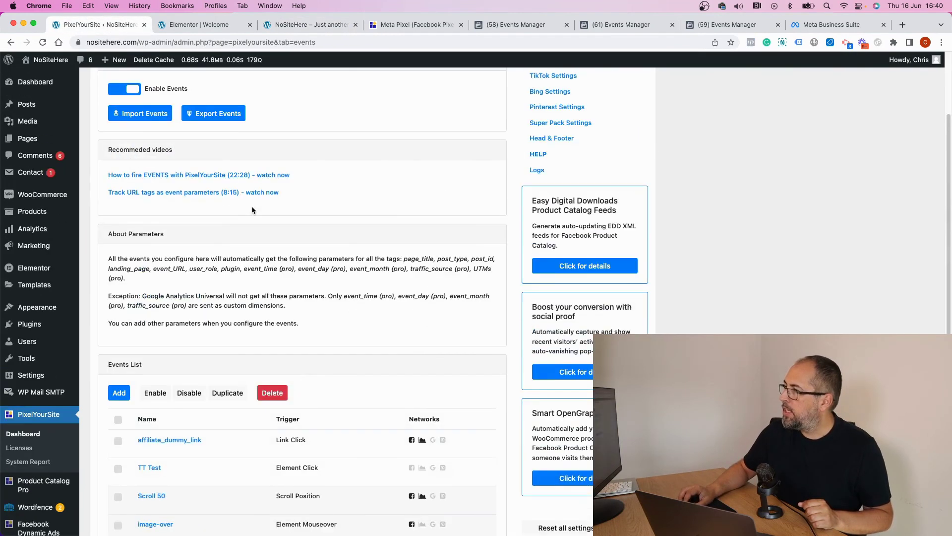
pyautogui.scroll(4, 251, 207)
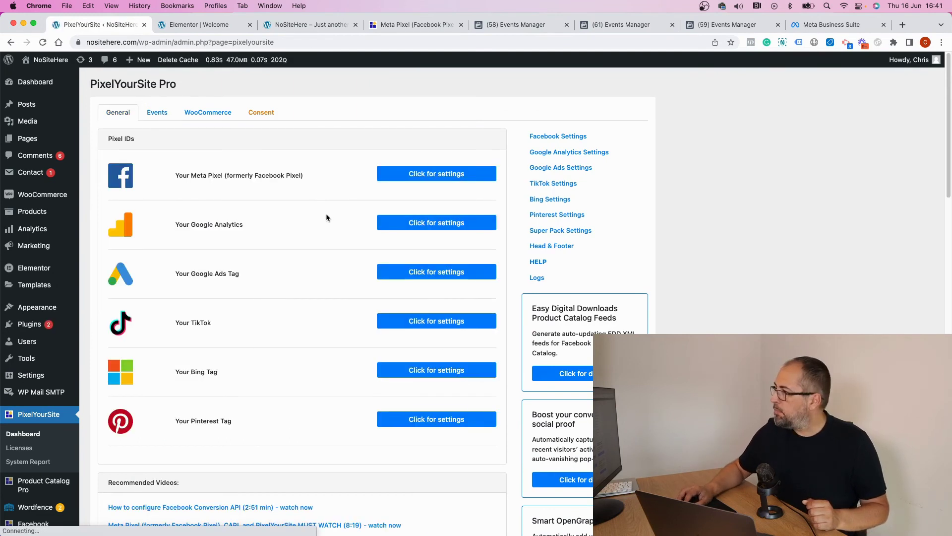
pyautogui.scroll(-10, 326, 213)
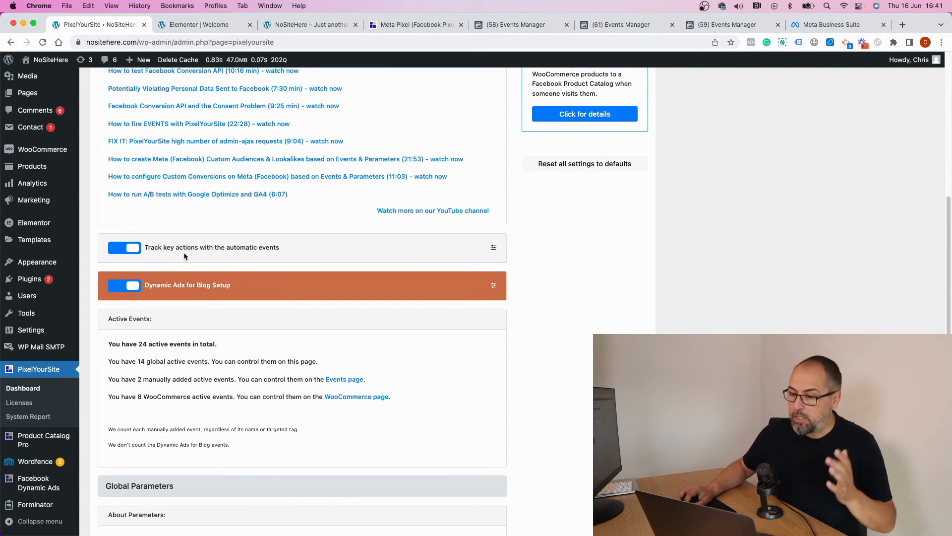
# Expand the automatic events and review the embedded YouTube or Vimeo video views settings
pyautogui.click(493, 248)
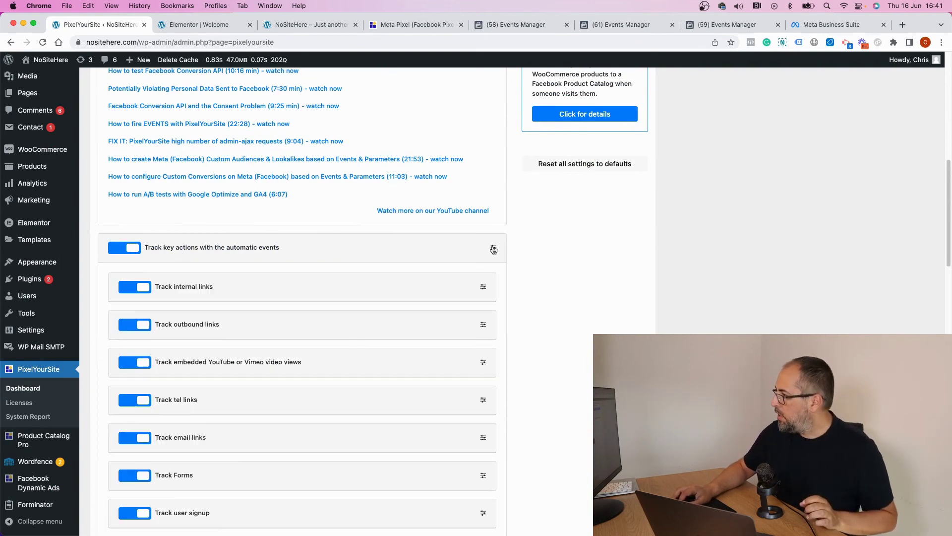
pyautogui.scroll(-3, 317, 289)
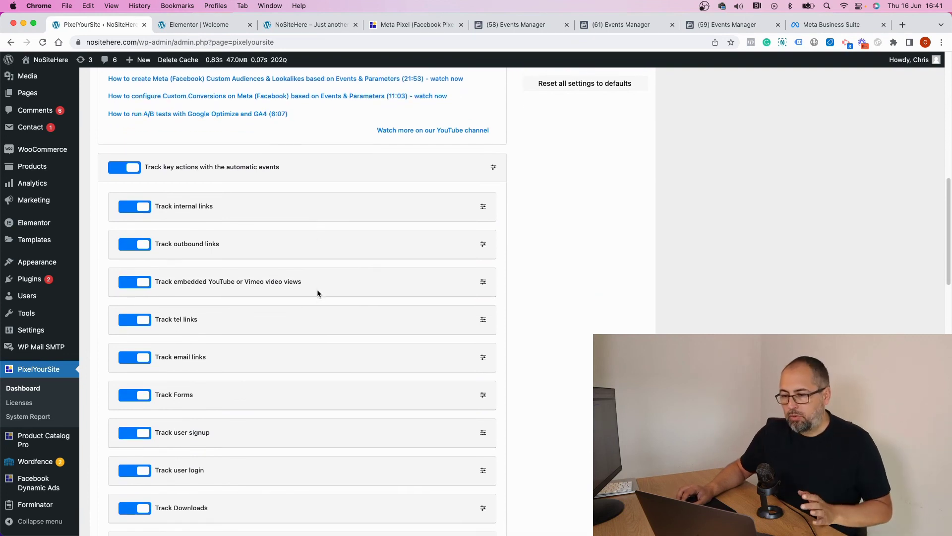
pyautogui.scroll(-2, 316, 289)
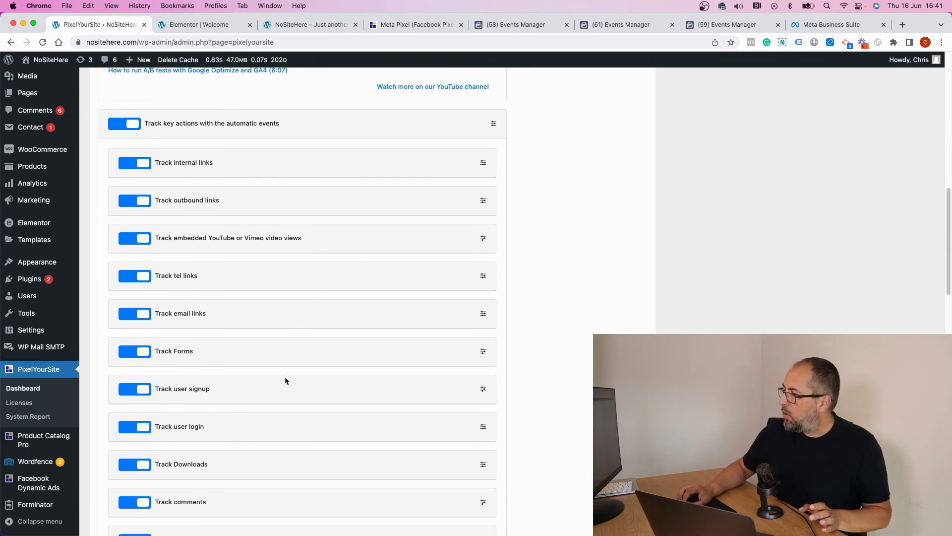
pyautogui.scroll(-3, 286, 380)
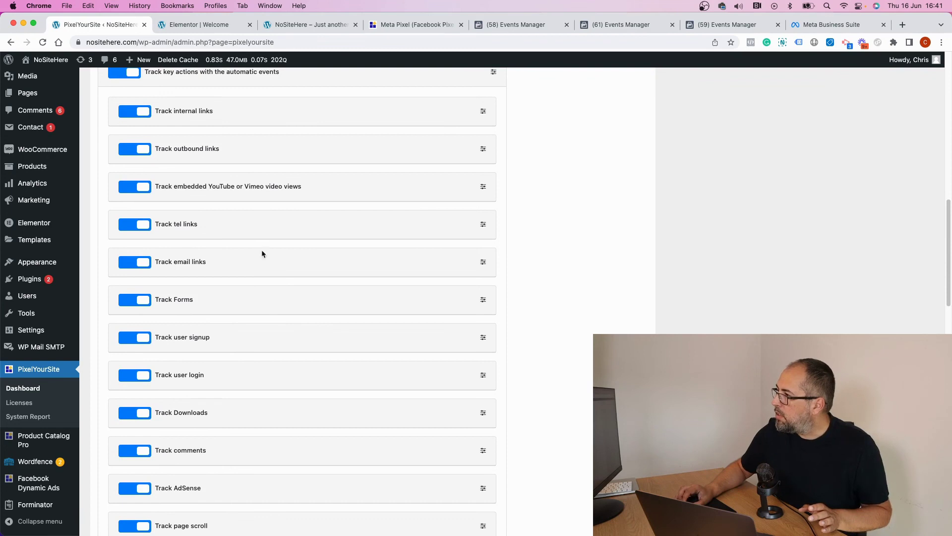
pyautogui.click(483, 187)
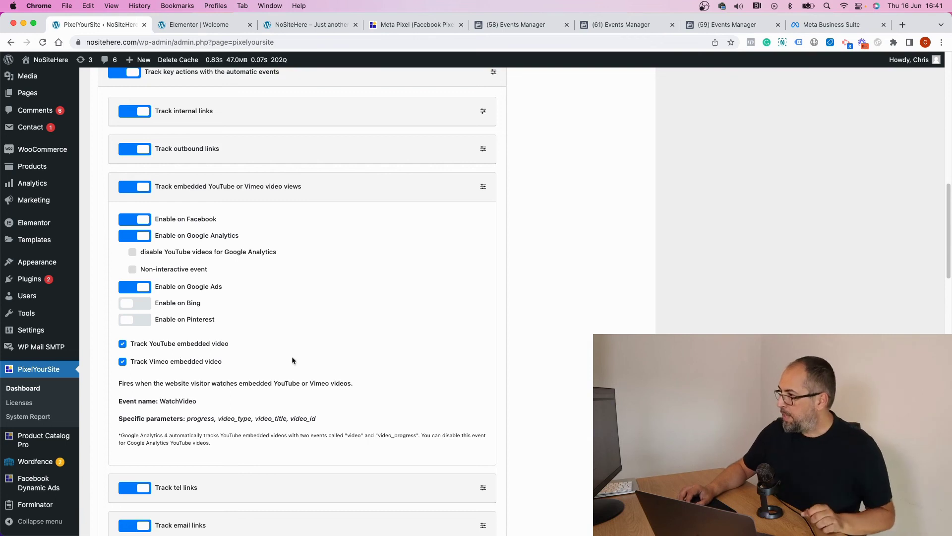
pyautogui.click(483, 186)
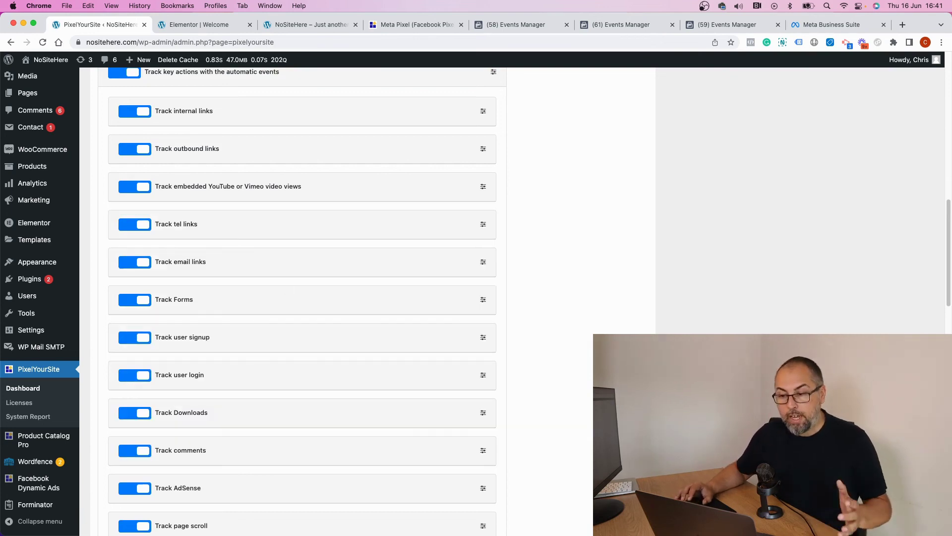